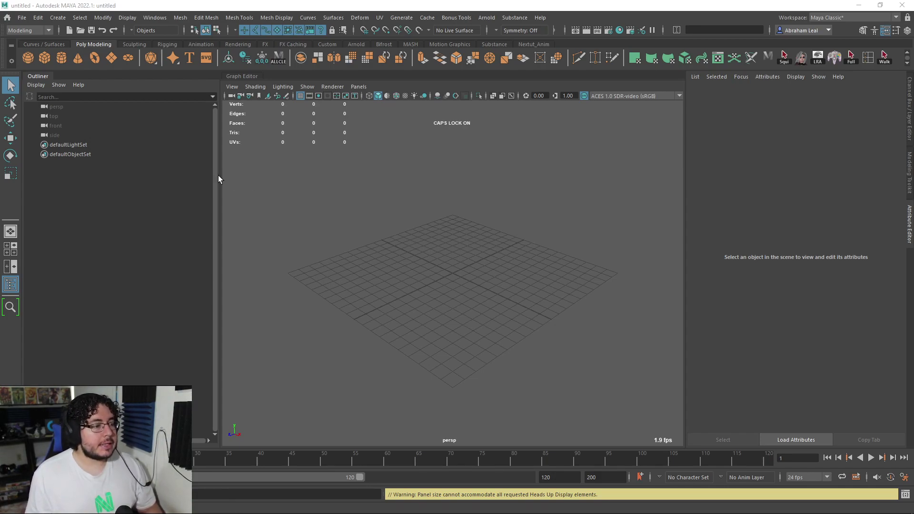
Step: Drag the Outliner splitter left to widen the perspective viewport
left_click_drag(218, 175, 147, 169)
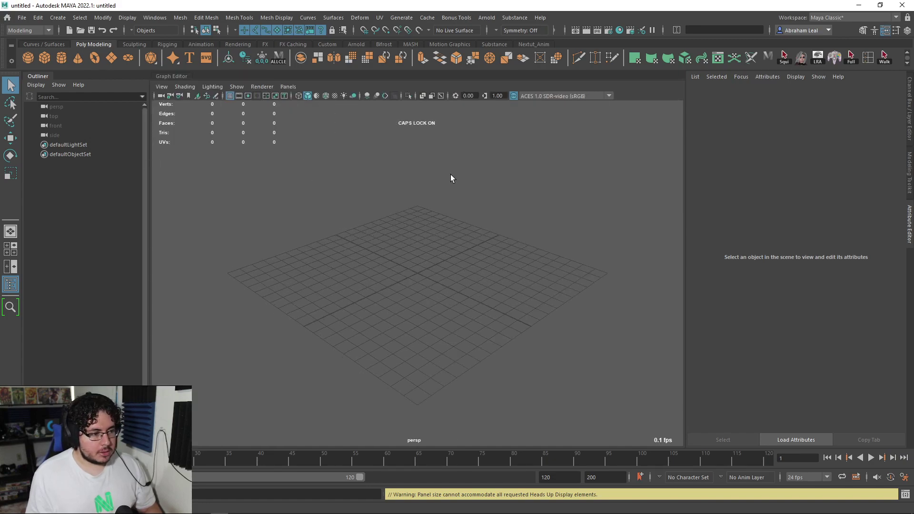
Step: Open the Plug-in Manager from Windows > Settings/Preferences and scroll through the installed plug-ins
left_click(153, 18)
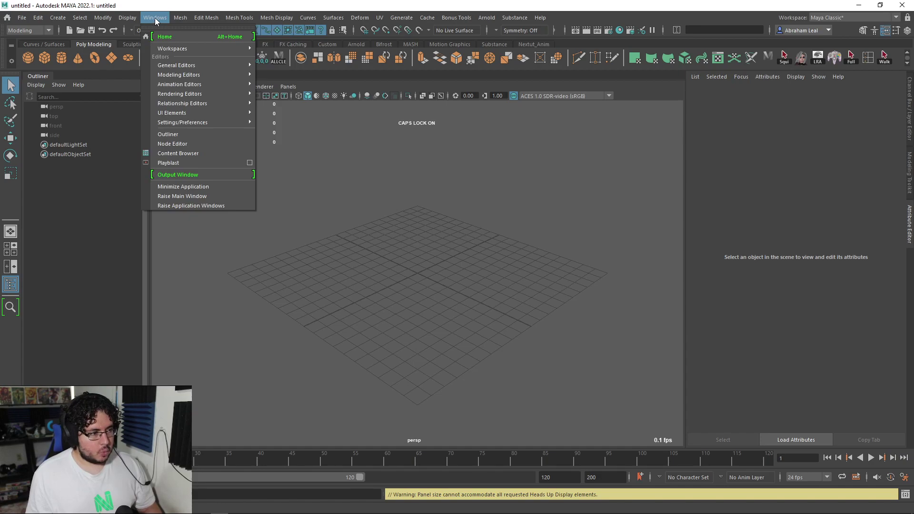
mouse_move(216, 123)
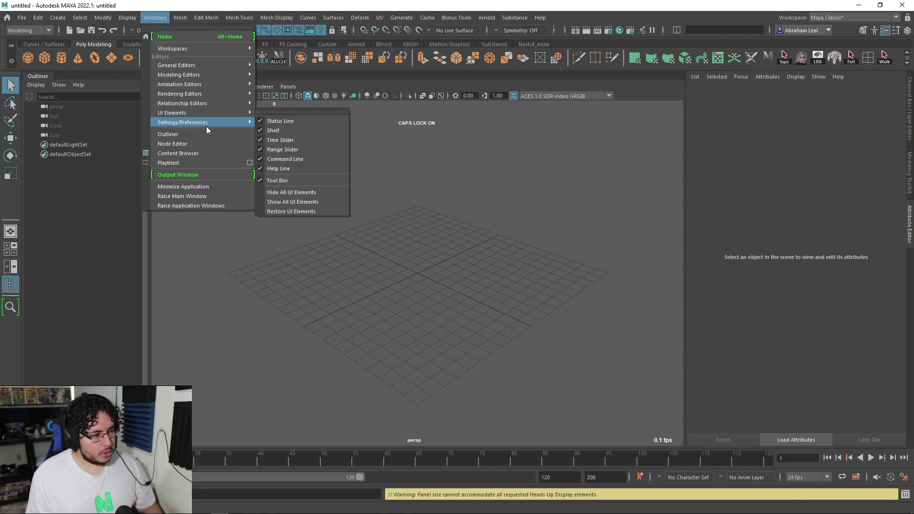
left_click(301, 185)
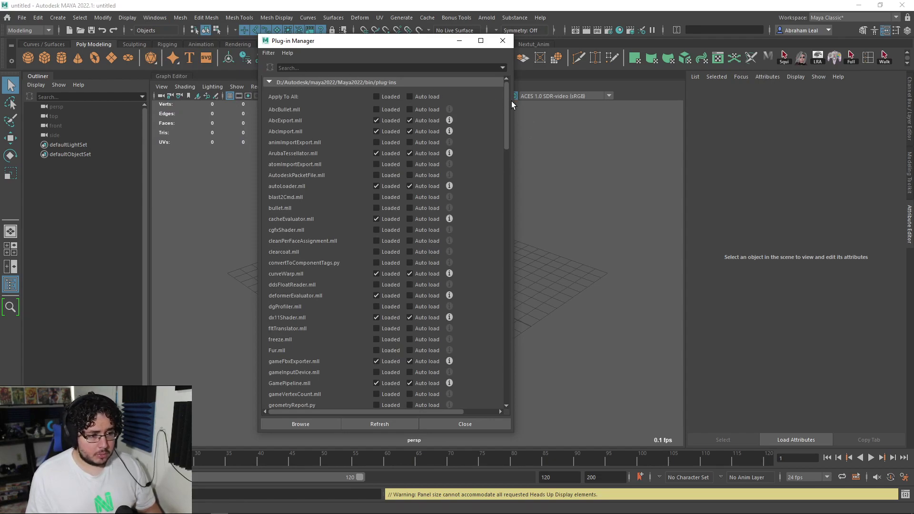
left_click_drag(505, 97, 502, 139)
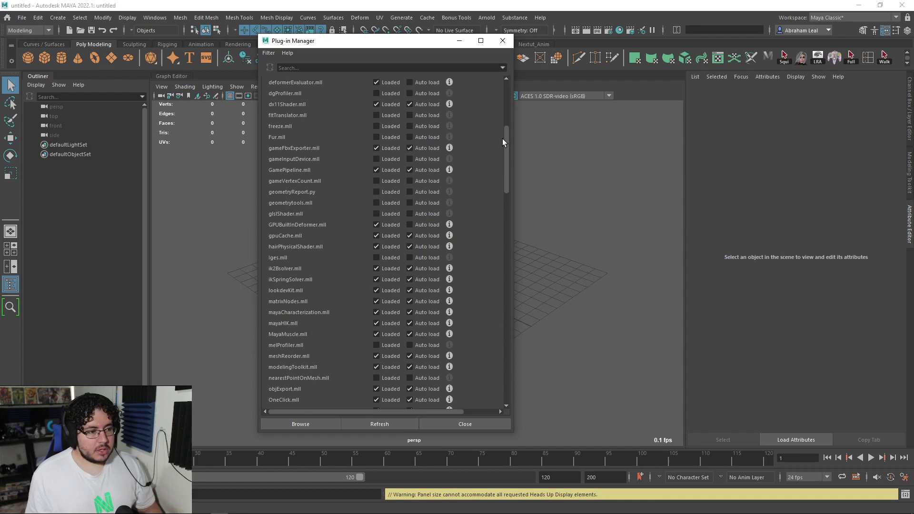
scroll(502, 138, "up", 7)
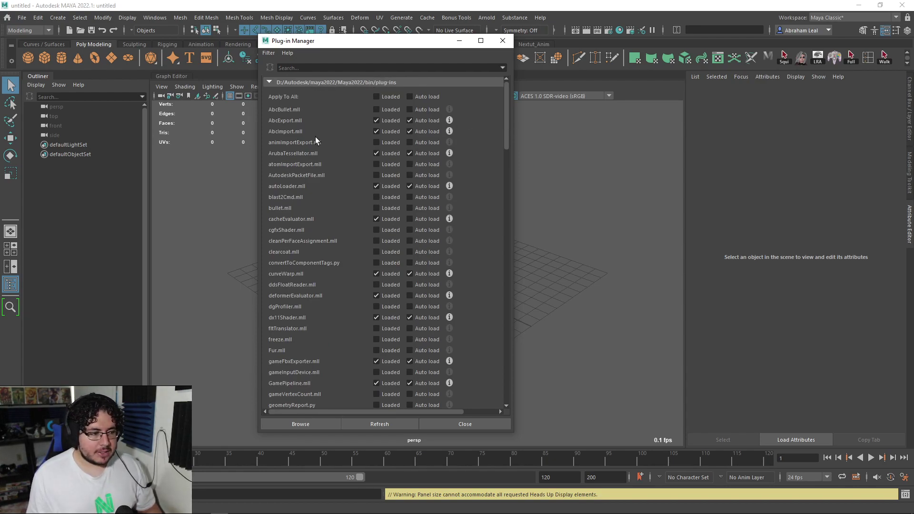
left_click_drag(504, 117, 503, 230)
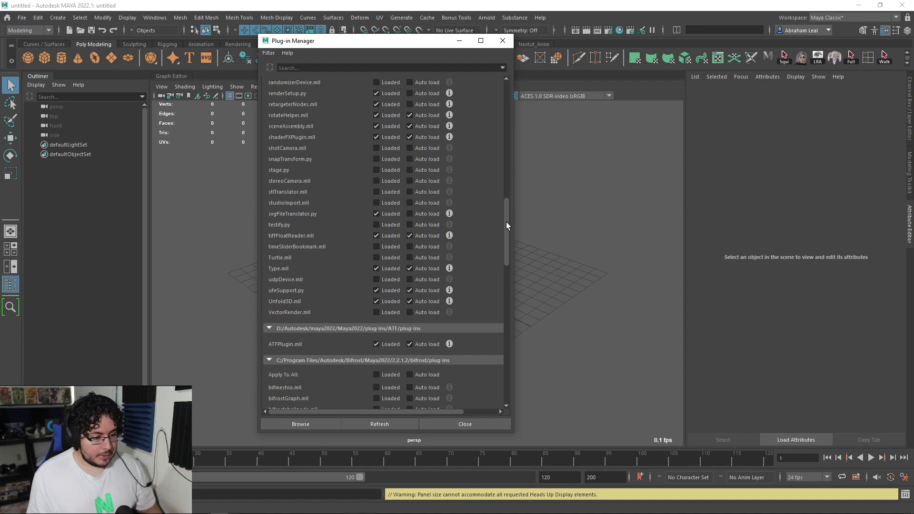
left_click_drag(506, 222, 507, 253)
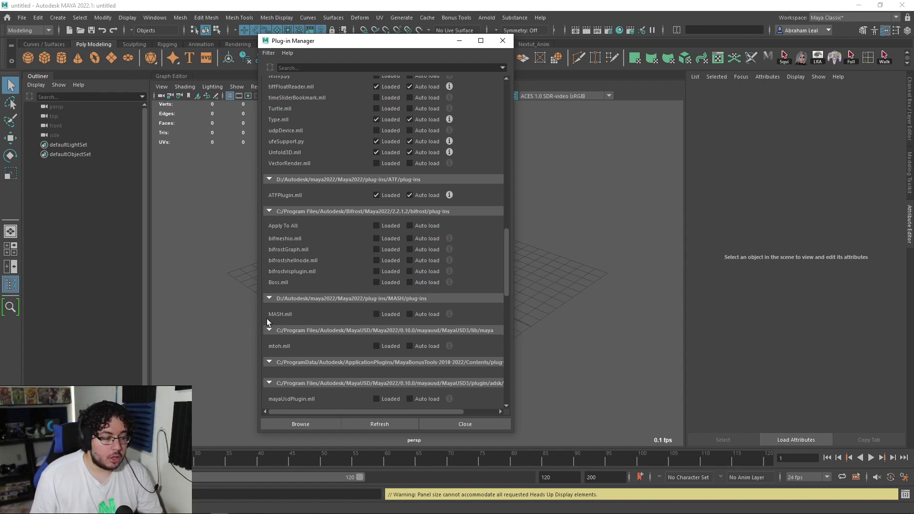
scroll(309, 316, "down", 1)
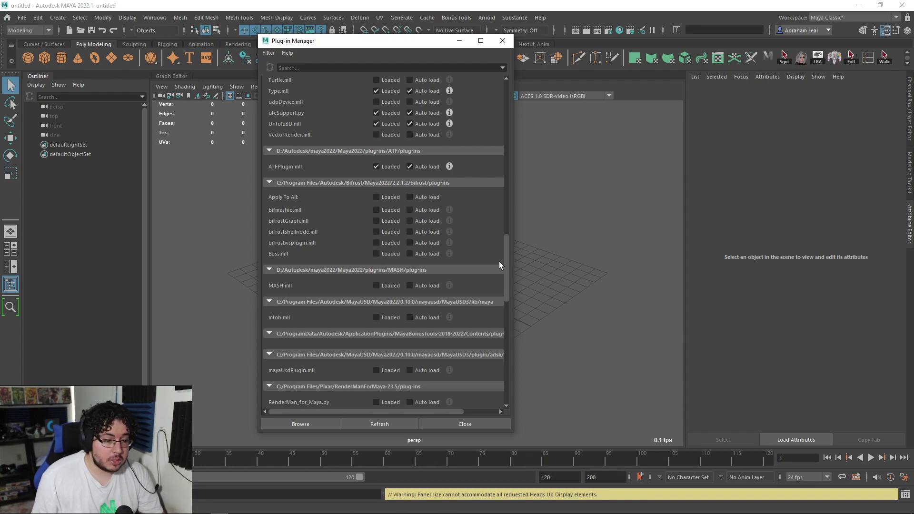
left_click_drag(505, 253, 508, 286)
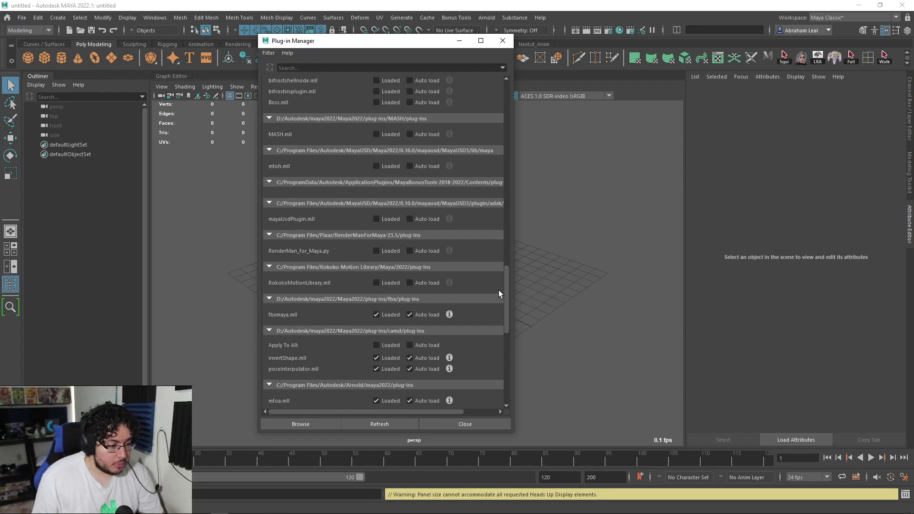
left_click_drag(506, 281, 506, 313)
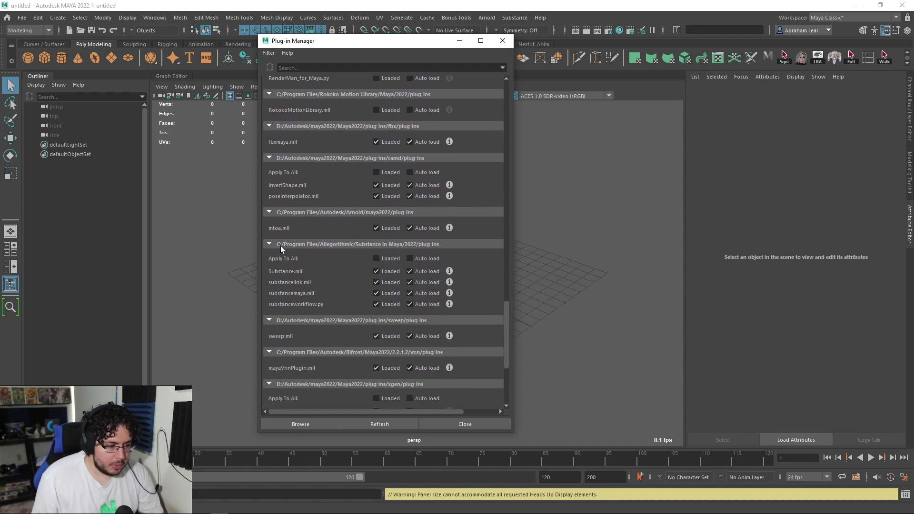
left_click_drag(504, 315, 504, 342)
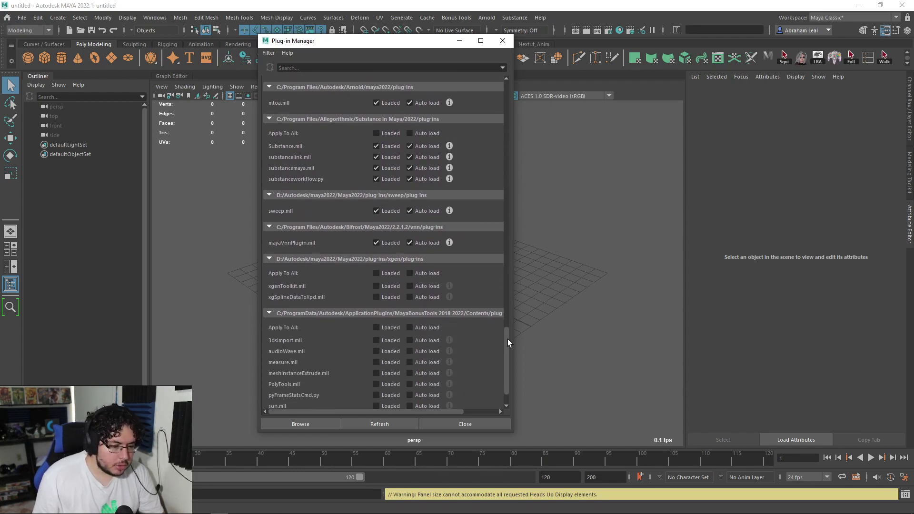
left_click_drag(507, 338, 513, 367)
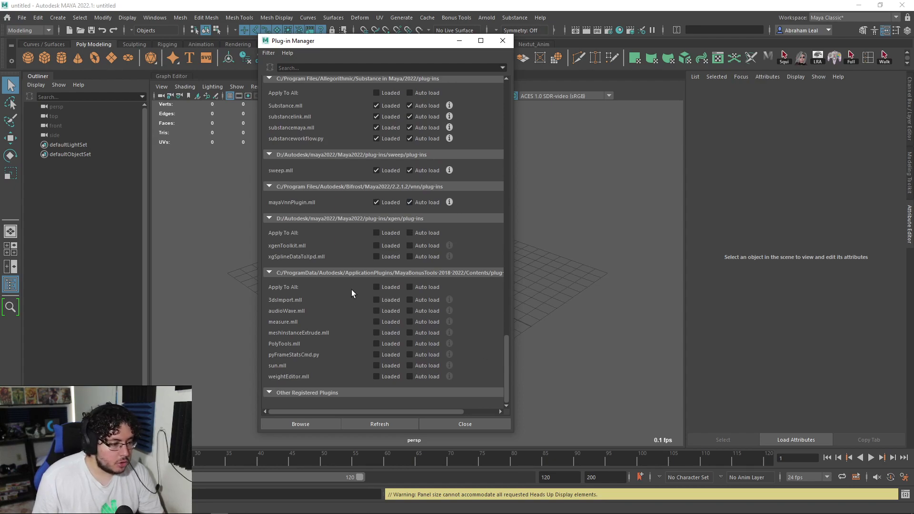
scroll(389, 245, "up", 20)
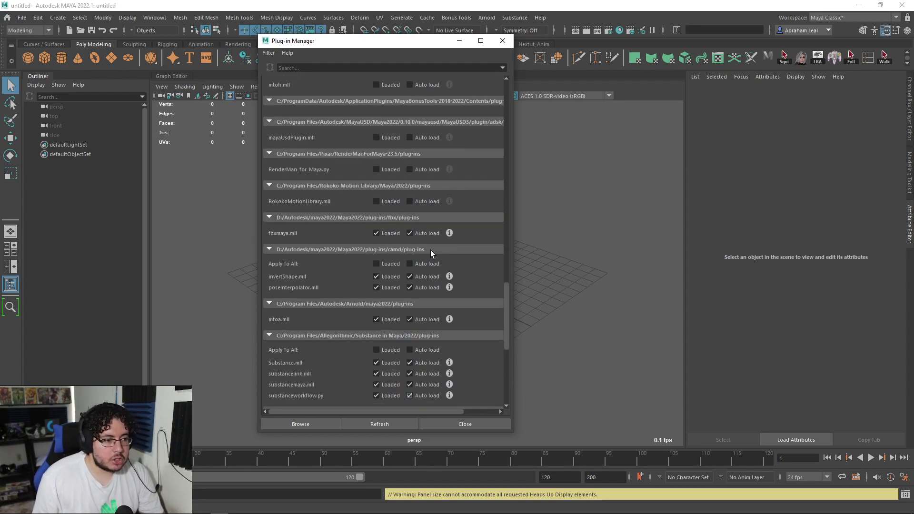
scroll(385, 221, "up", 10)
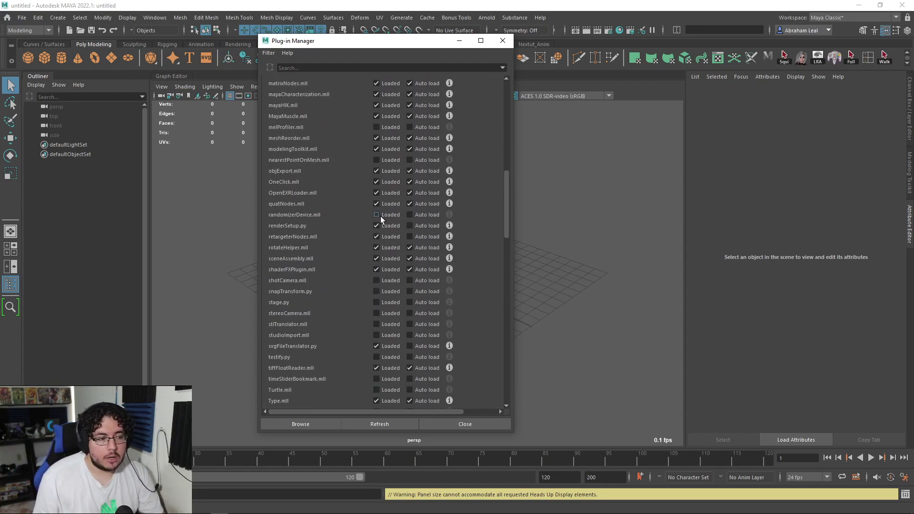
scroll(403, 241, "up", 10)
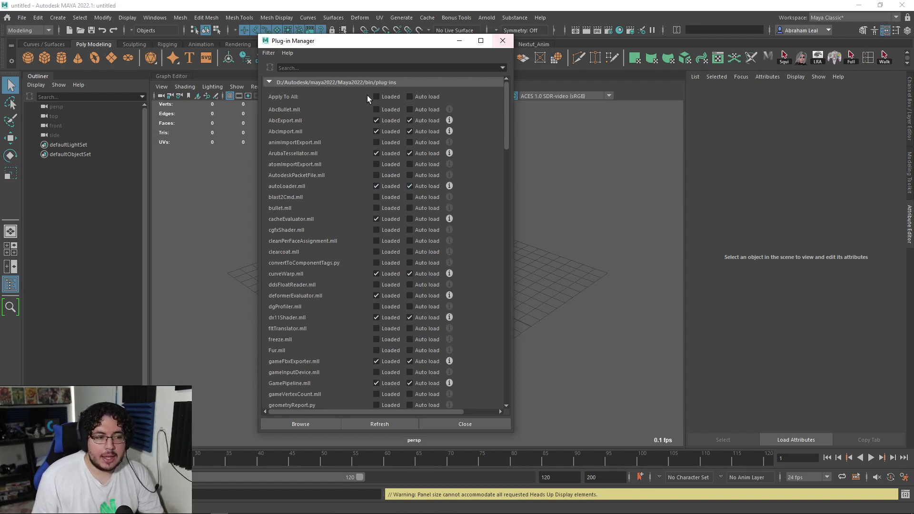
Step: Filter the plug-ins by 'MTOA' to check mtoa.mll, then clear the search and close the manager
scroll(484, 228, "down", 5)
scroll(362, 115, "up", 5)
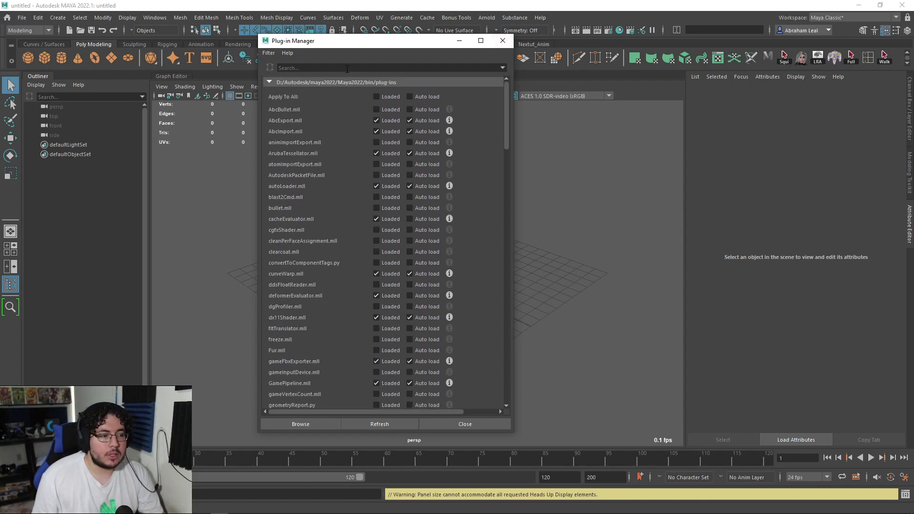
left_click(351, 67)
type("MTOA")
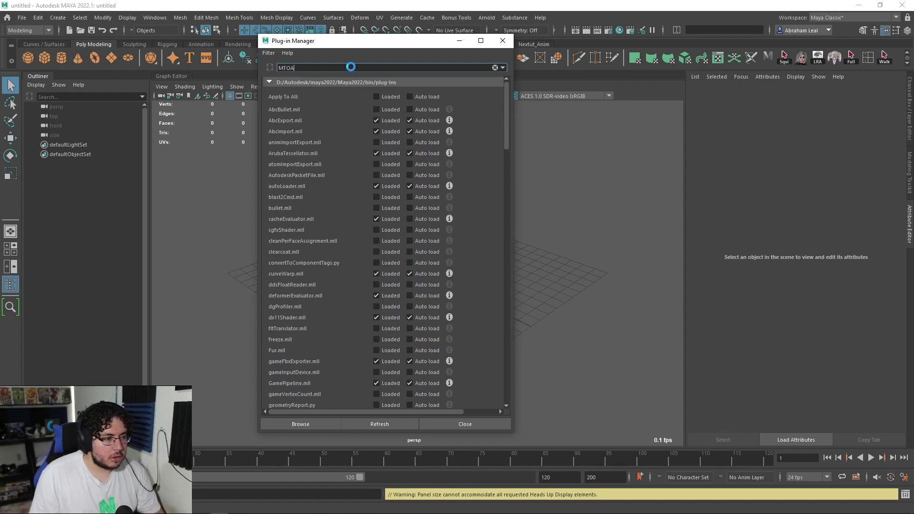
key("Return")
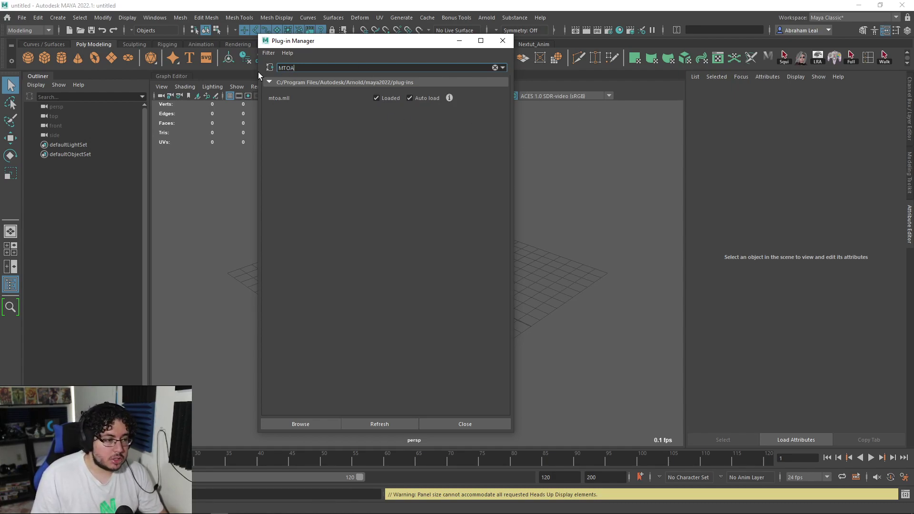
key("BackSpace")
key("BackSpace")
key("BackSpace")
key("BackSpace")
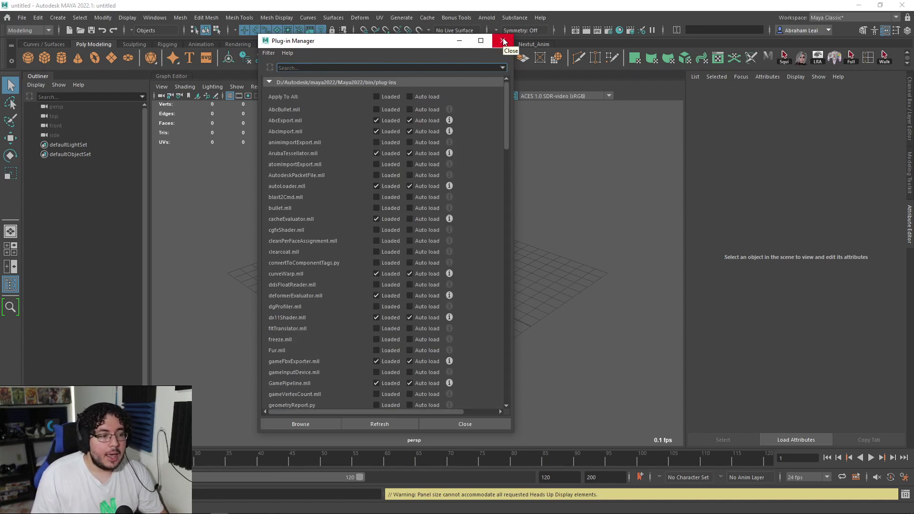
left_click(504, 42)
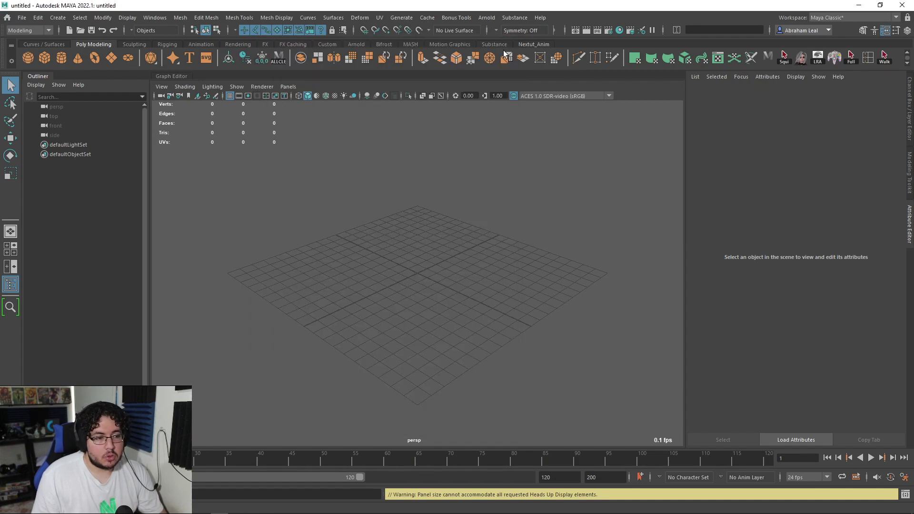
Step: Open the Time Slider preferences and the enlarged Viewport 2.0 Hardware Renderer settings window
left_click(903, 477)
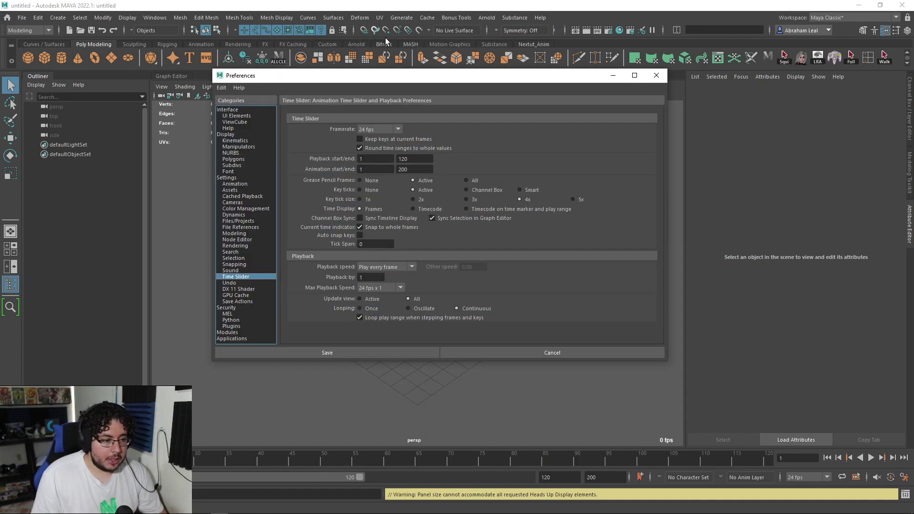
left_click_drag(547, 78, 556, 173)
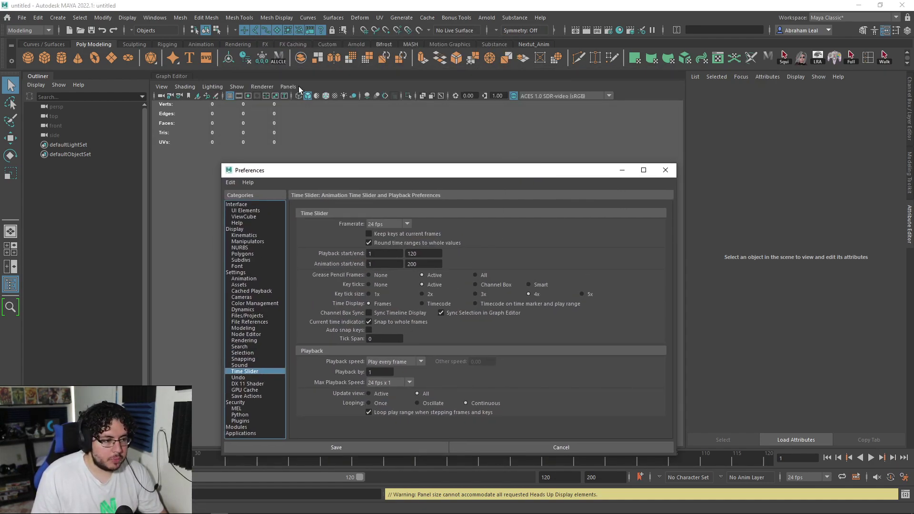
left_click(237, 87)
mouse_move(259, 88)
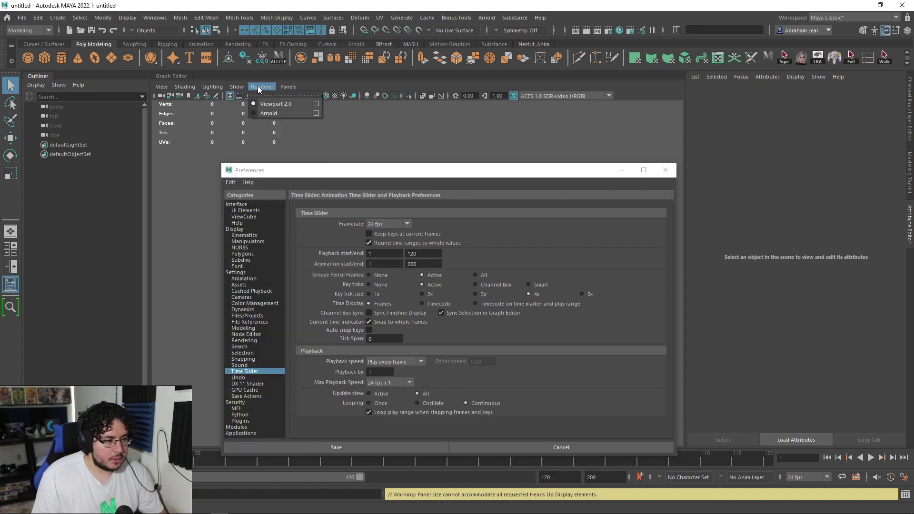
left_click(317, 103)
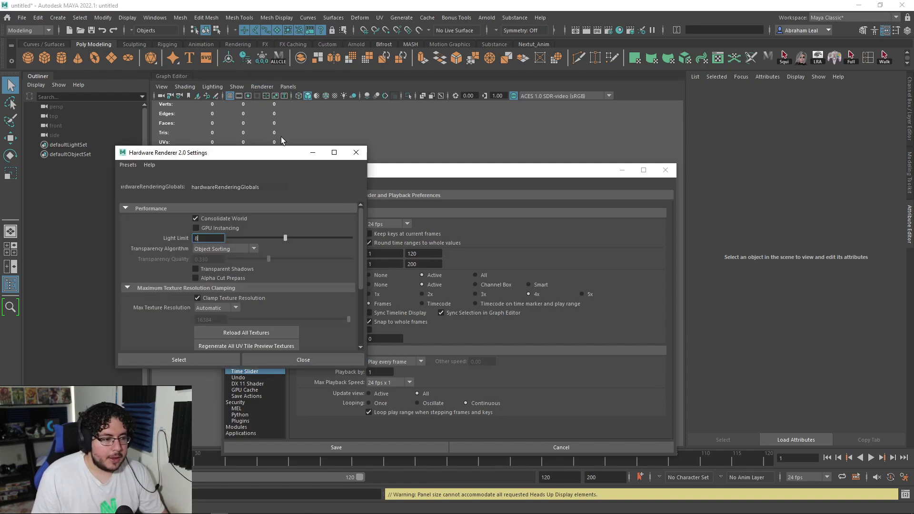
left_click_drag(286, 154, 310, 67)
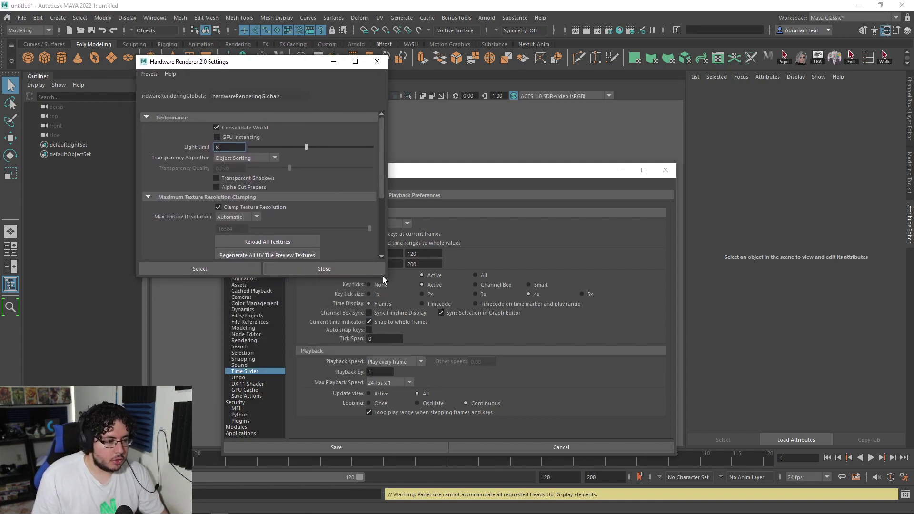
left_click_drag(384, 278, 452, 411)
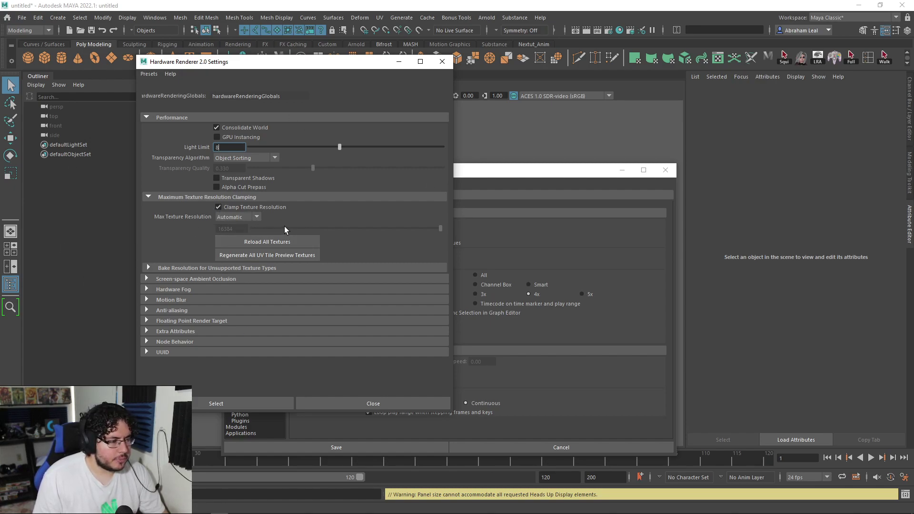
Step: Toggle GPU Instancing on then off, and inspect the Ambient Occlusion and Hardware Fog sections
left_click(217, 137)
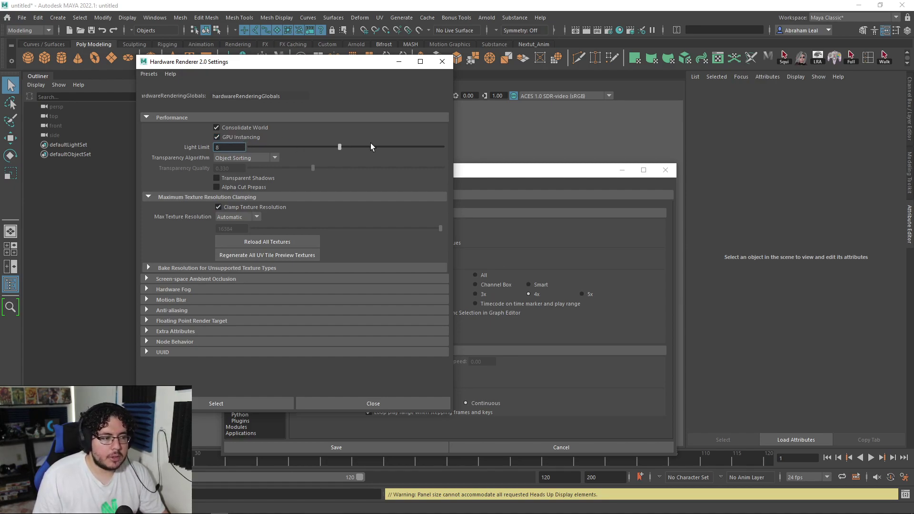
left_click(225, 137)
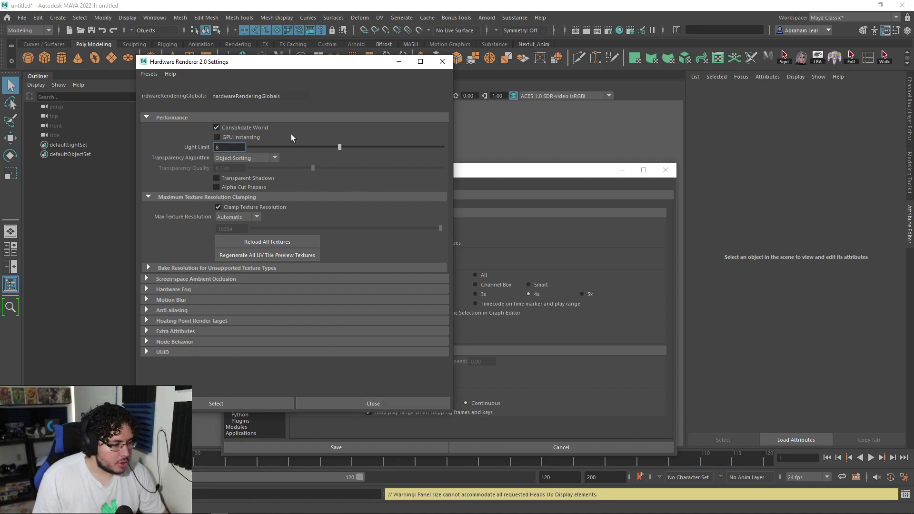
left_click(146, 279)
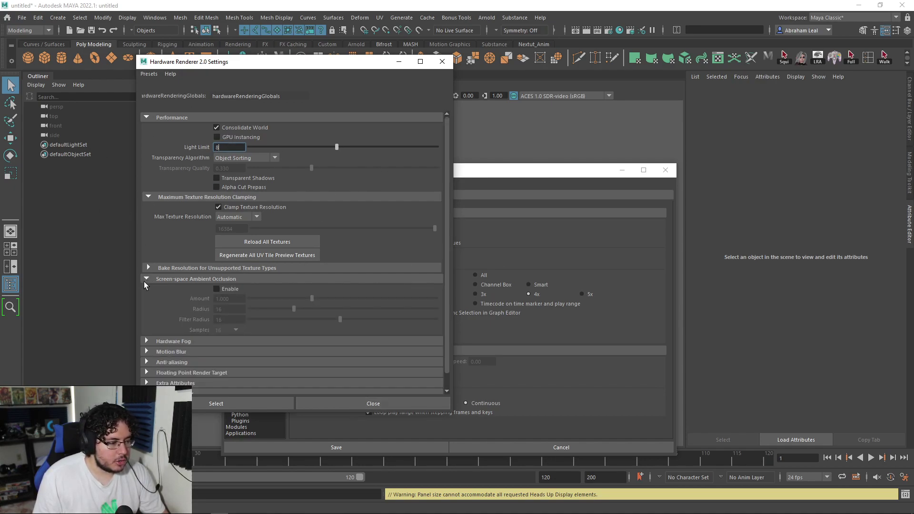
left_click(145, 280)
left_click(145, 290)
left_click(146, 289)
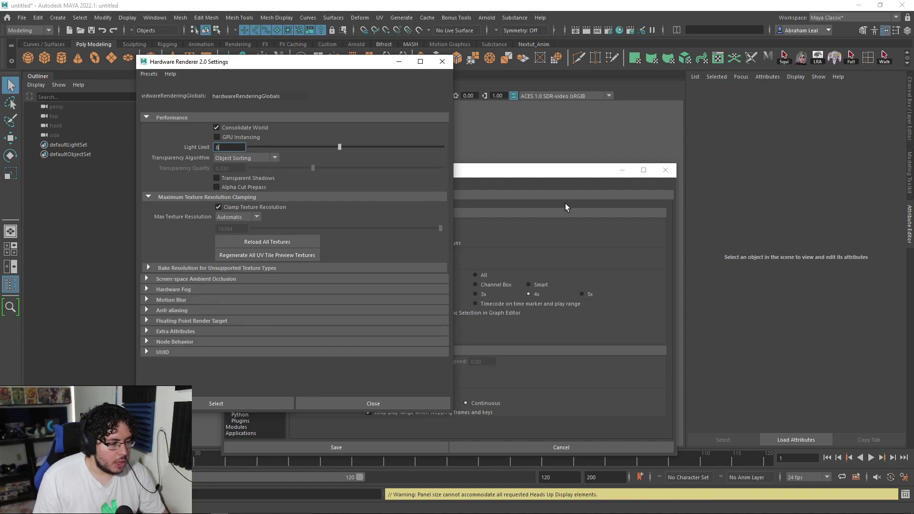
Step: Close the renderer settings, enlarge Preferences, and browse its Settings, Interface and Display pages
left_click(442, 61)
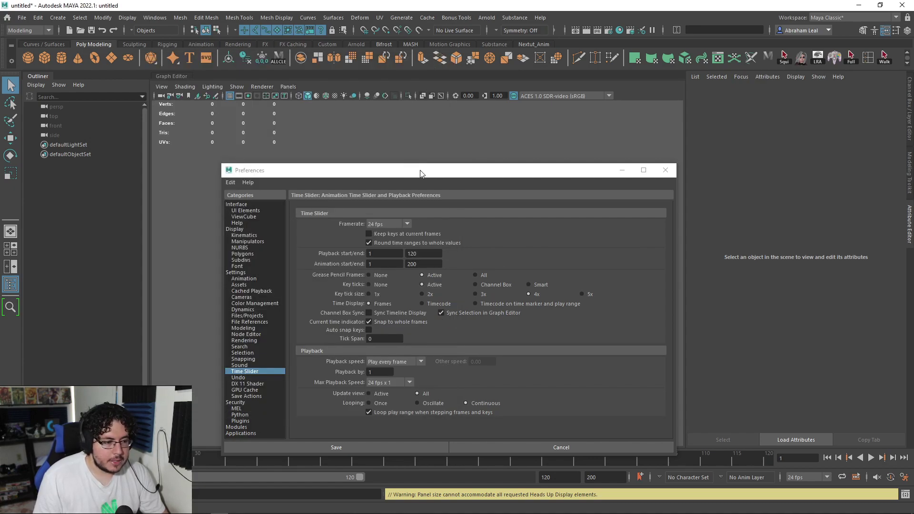
left_click_drag(420, 174, 378, 76)
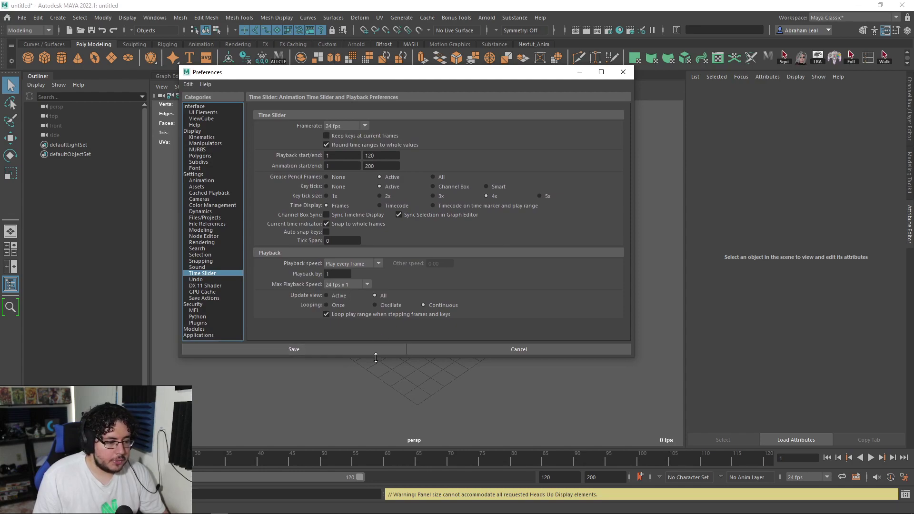
left_click_drag(376, 357, 372, 415)
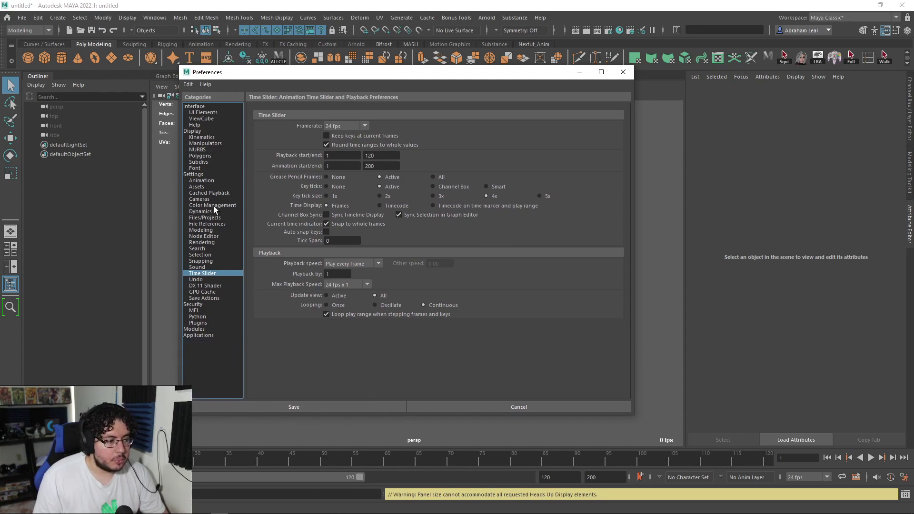
left_click(196, 175)
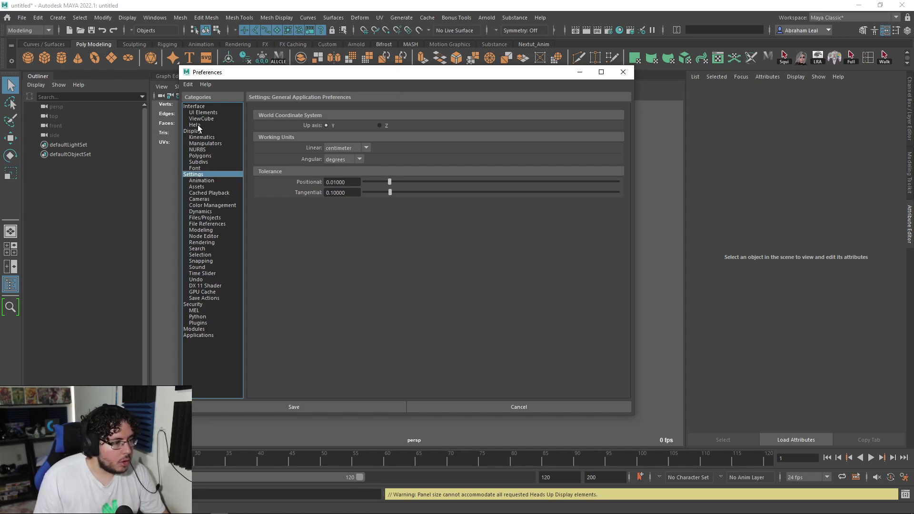
left_click(204, 105)
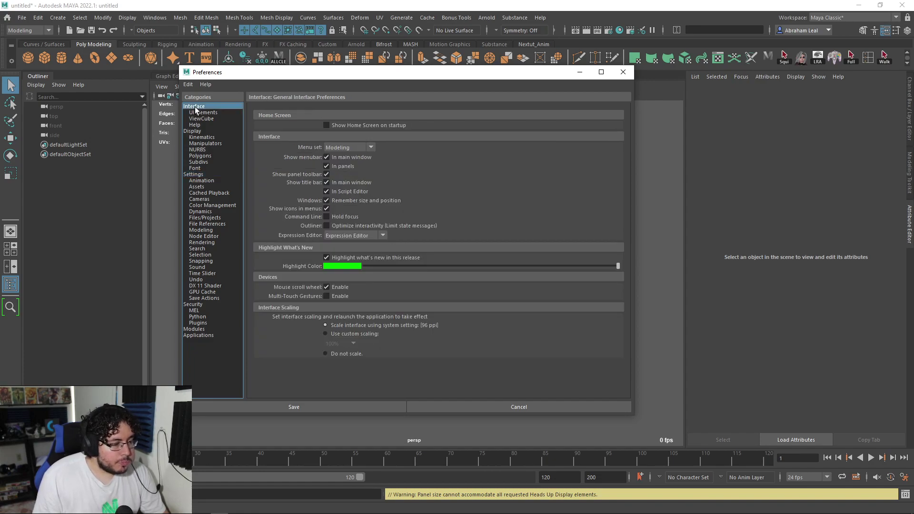
left_click(198, 131)
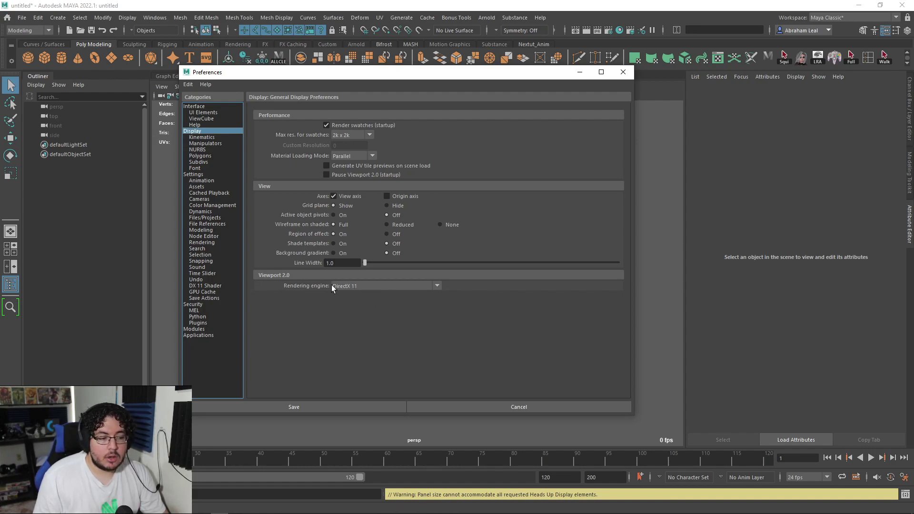
Step: Keep DirectX 11 as the rendering engine, save Preferences, and toggle cached playback
left_click(398, 287)
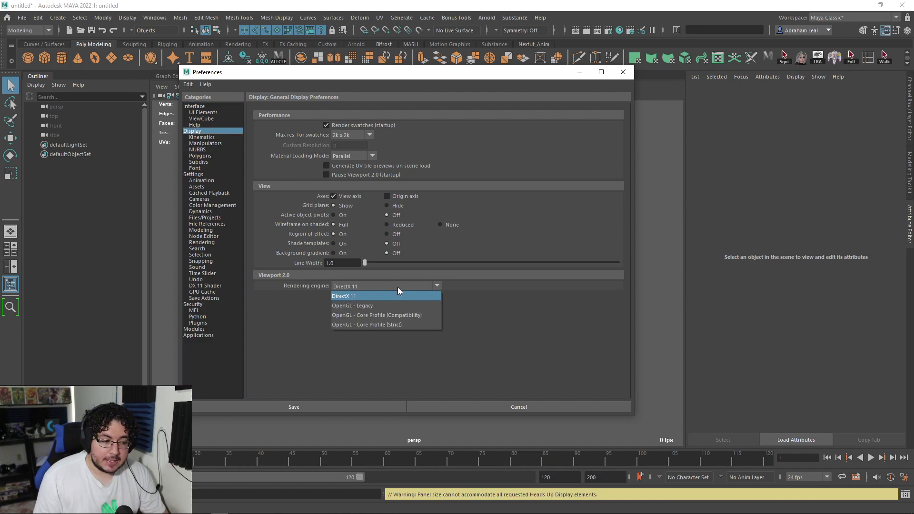
left_click(372, 295)
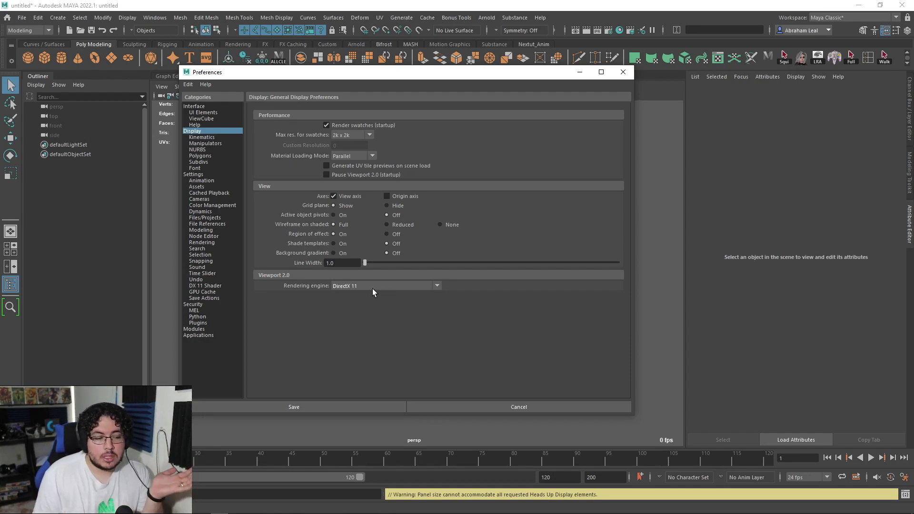
left_click(623, 72)
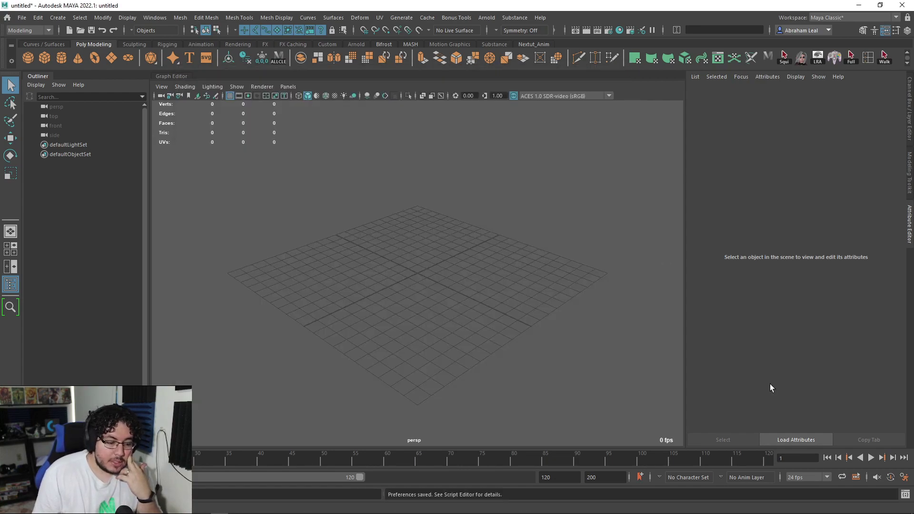
left_click(855, 478)
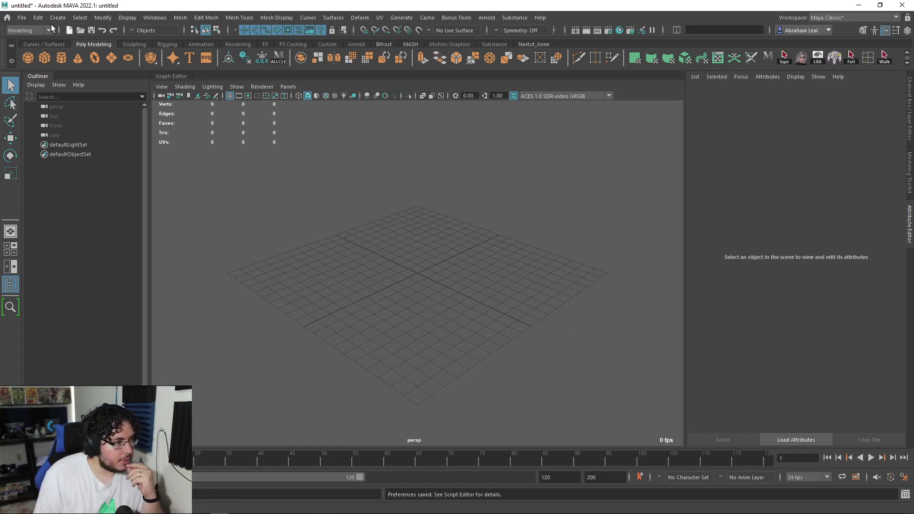
Step: Start File > Open Scene and navigate to NexTut_MayaAnimation2022 > Maya2022_Intro_to_Animation > scenes
left_click(22, 18)
mouse_move(129, 321)
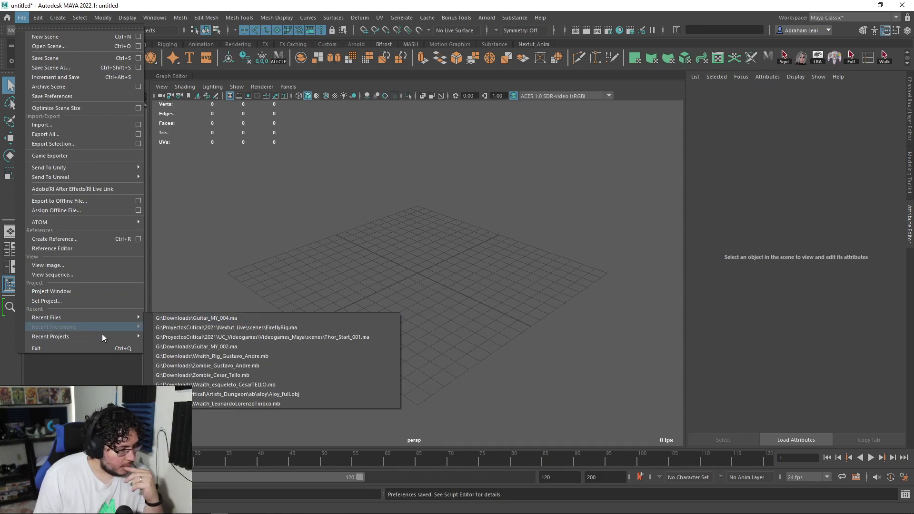
left_click(49, 46)
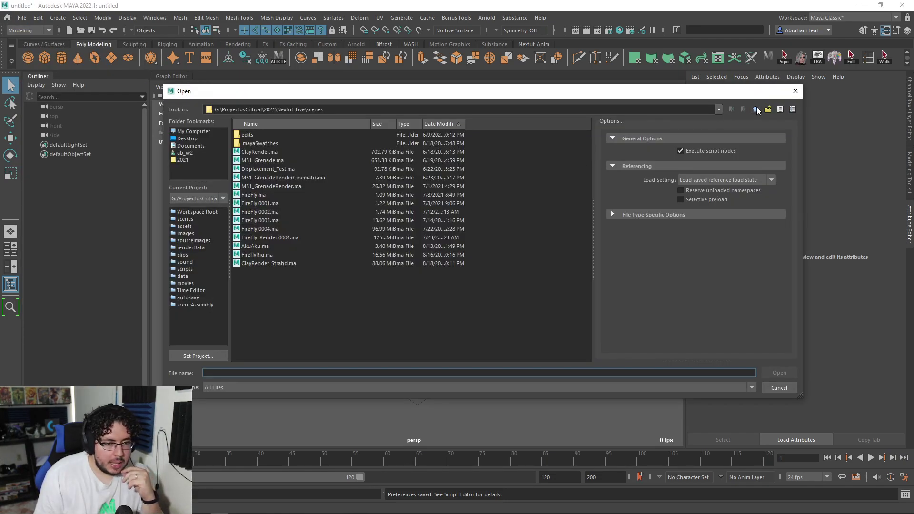
left_click(756, 110)
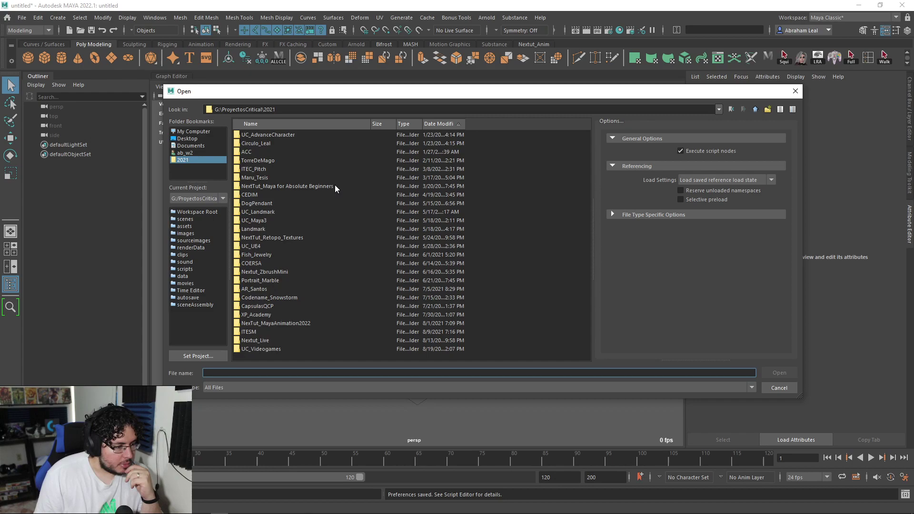
double_click(285, 323)
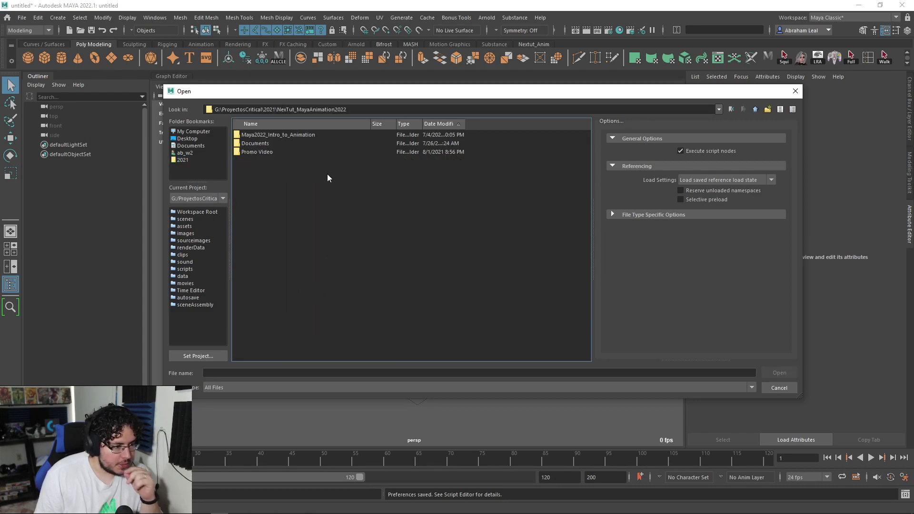
double_click(281, 136)
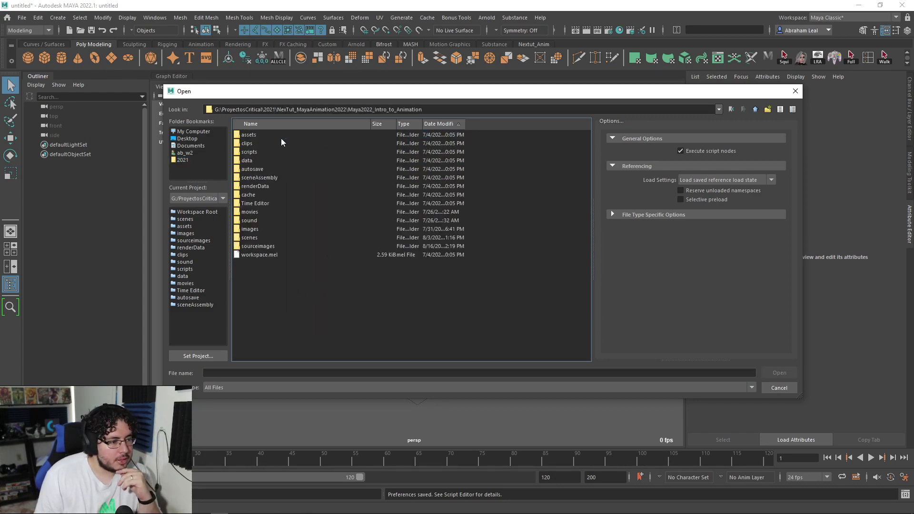
double_click(255, 234)
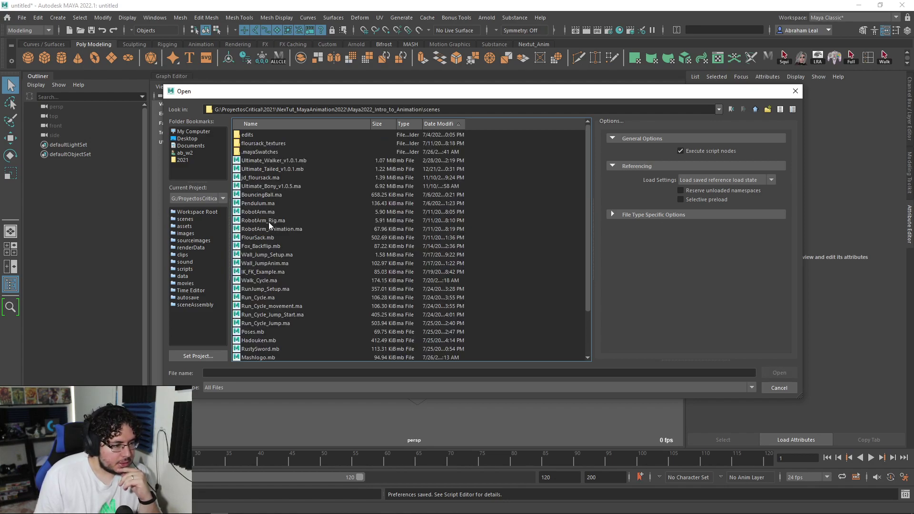
Step: Open the BaseballPitch.mb scene from the scenes folder
scroll(301, 218, "down", 2)
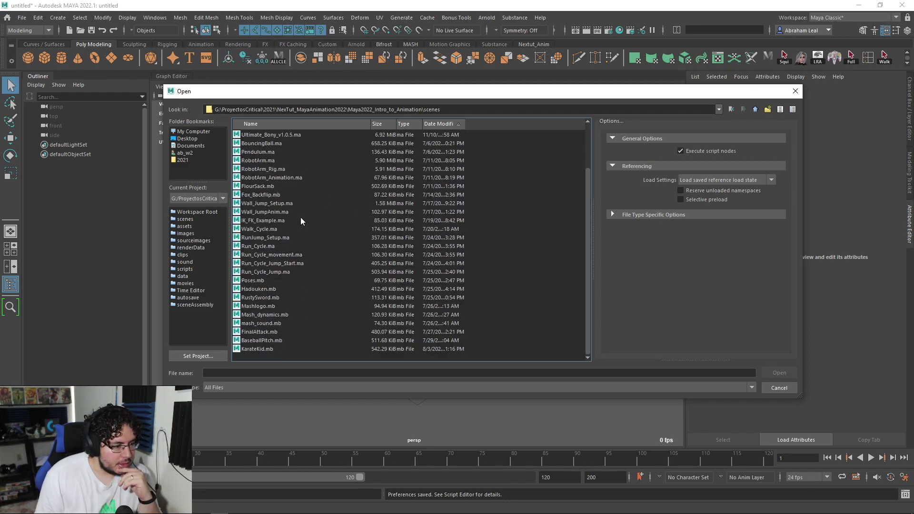
scroll(268, 236, "up", 2)
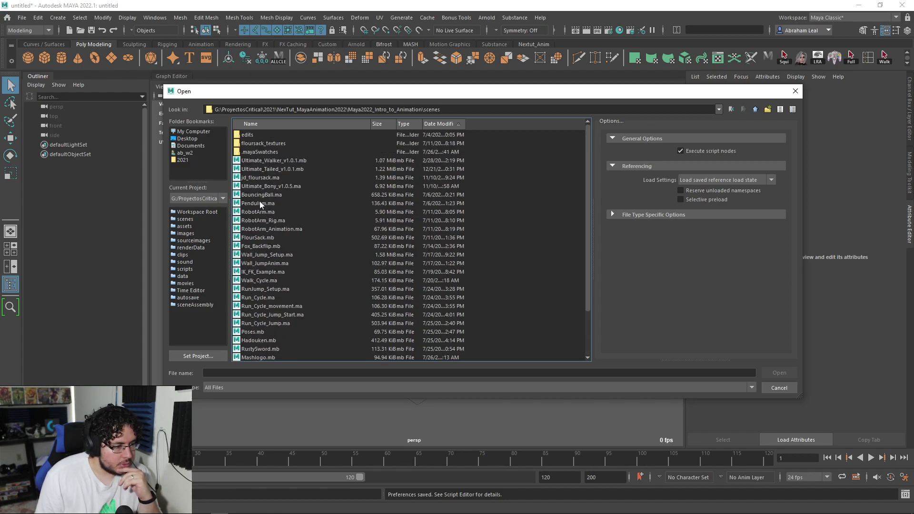
scroll(259, 235, "down", 2)
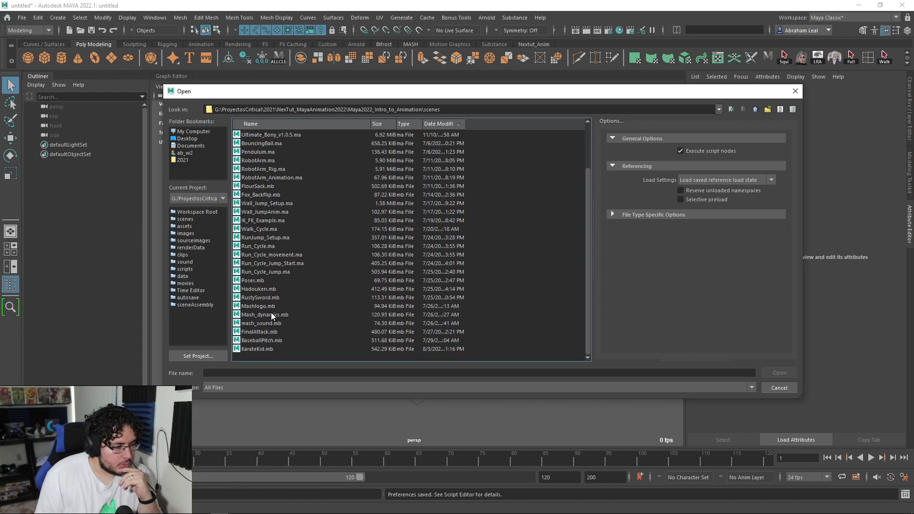
left_click(257, 341)
double_click(256, 341)
Step: Discard the unsaved scene so BaseballPitch.mb loads, then play the pitching animation
left_click(457, 263)
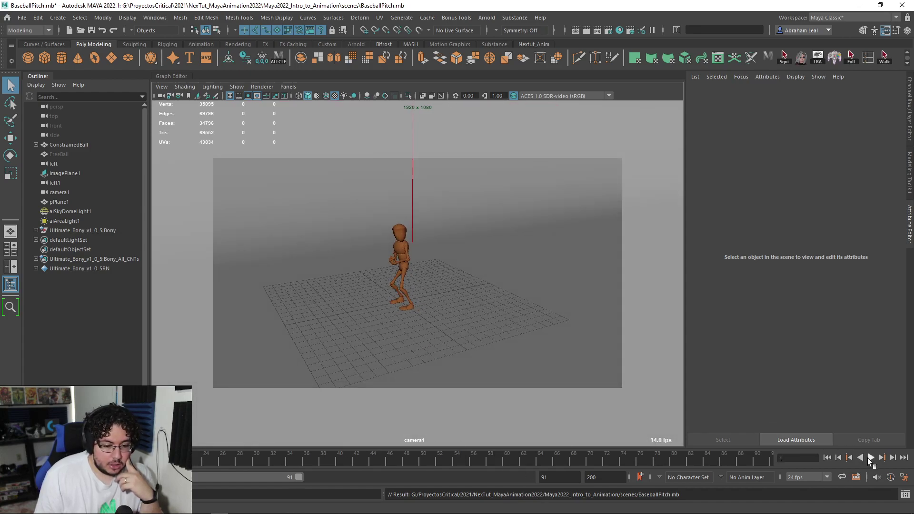
left_click(870, 458)
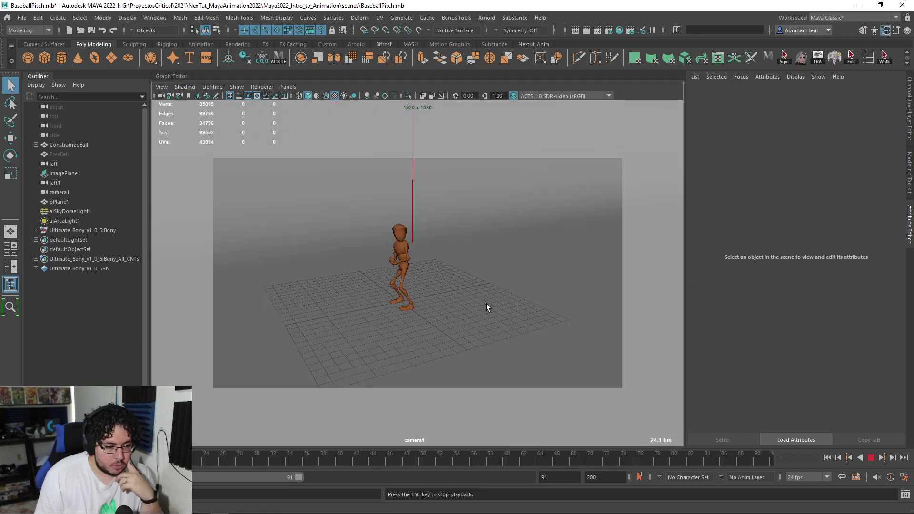
Step: Enable anti-aliasing, ambient occlusion, scene lights and shadows in the viewport, then replay the animation
left_click(871, 458)
left_click(387, 95)
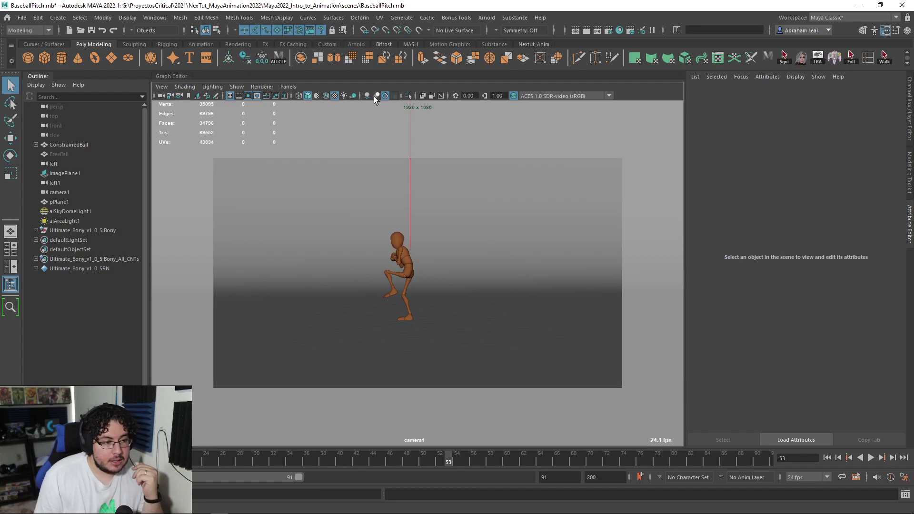
left_click(375, 95)
left_click(365, 96)
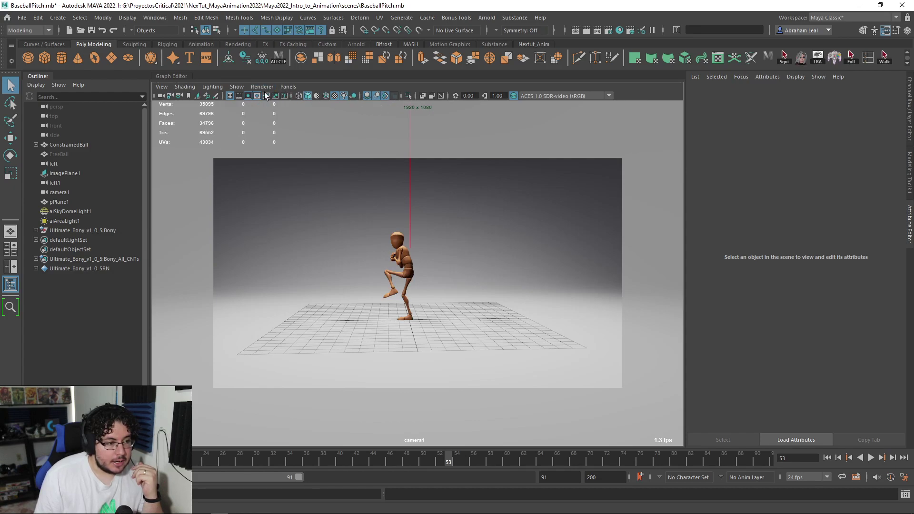
left_click(352, 97)
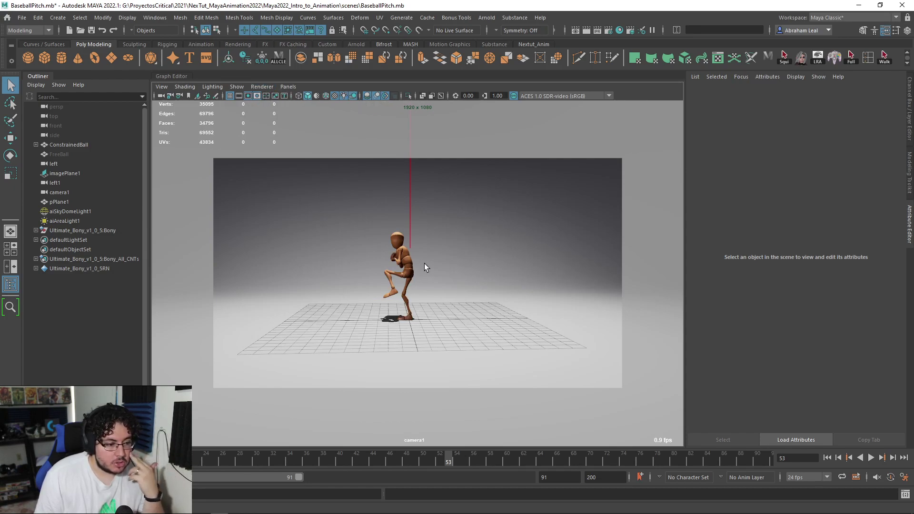
left_click(872, 458)
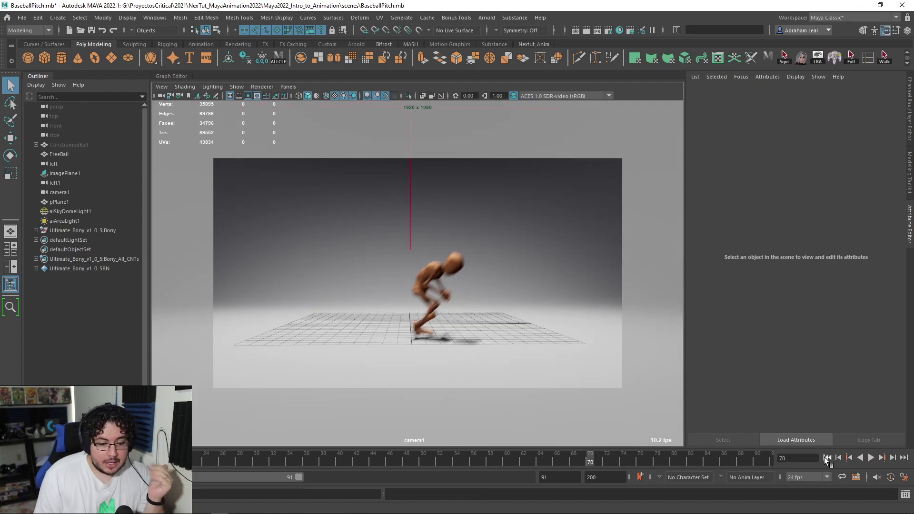
Step: Turn on cached playback using Viewport Hardware Cache and replay the animation to build the cache
key("Escape")
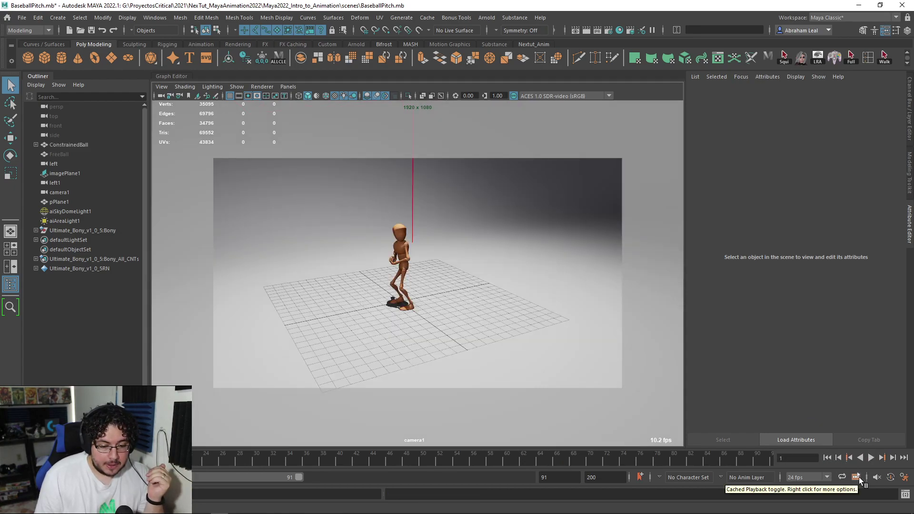
left_click(856, 477)
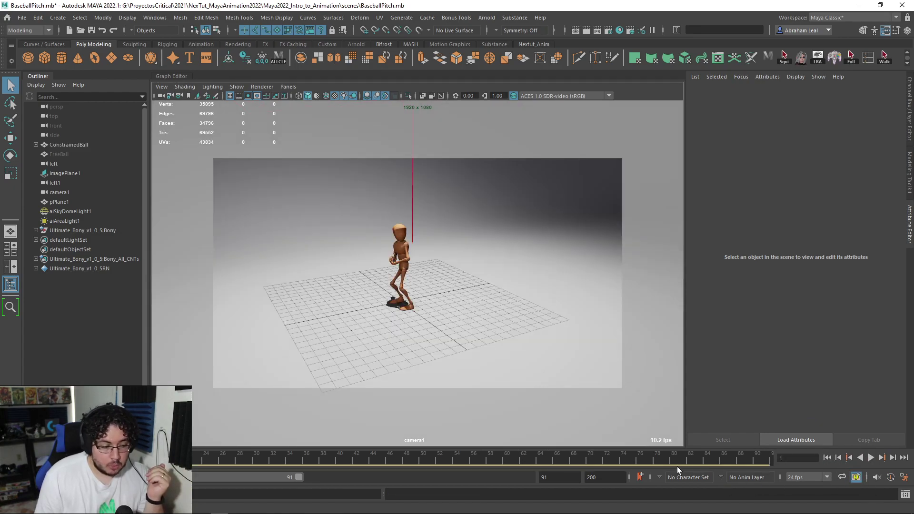
left_click(870, 458)
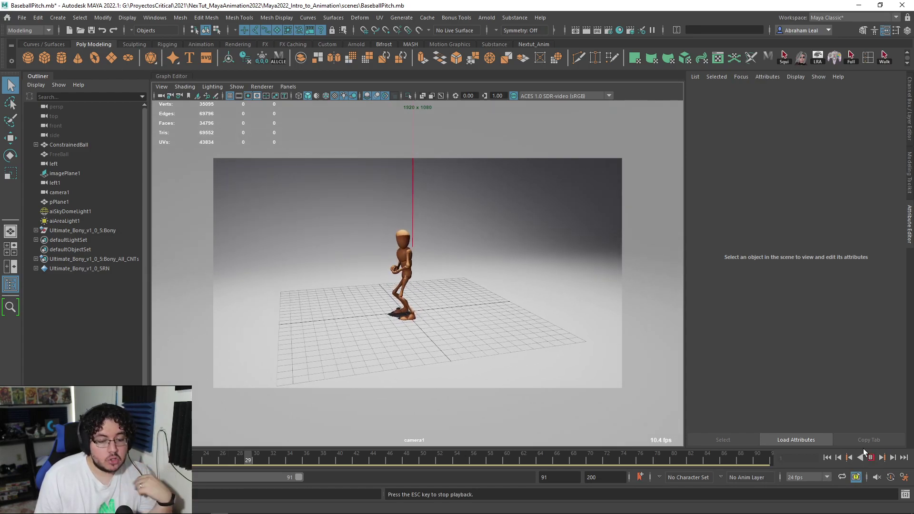
right_click(856, 477)
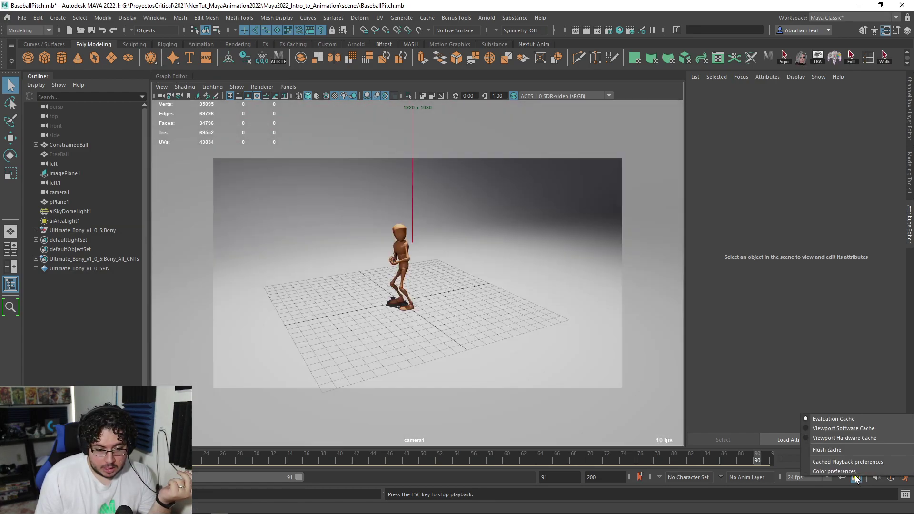
left_click(839, 438)
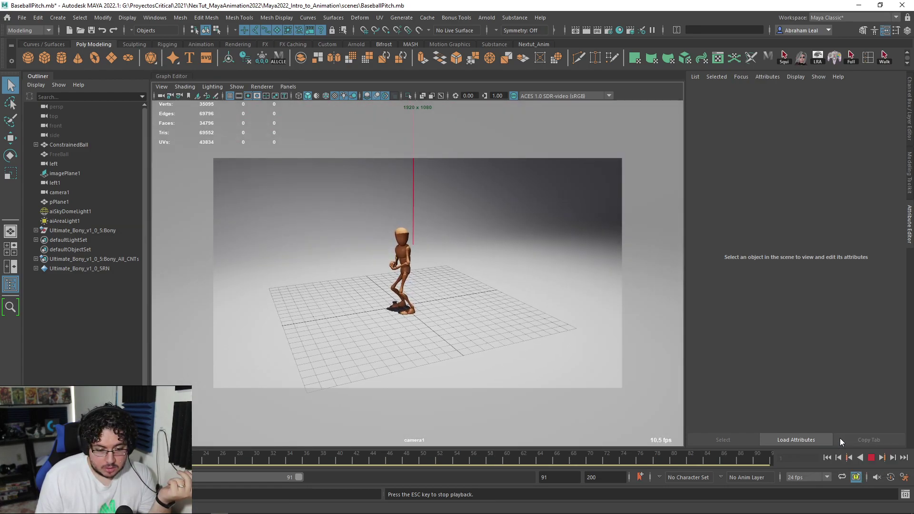
left_click(870, 457)
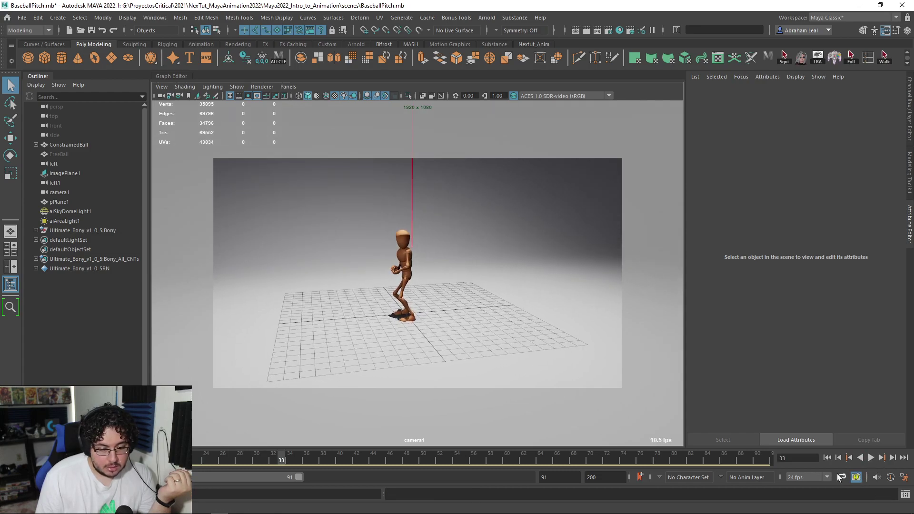
left_click(871, 458)
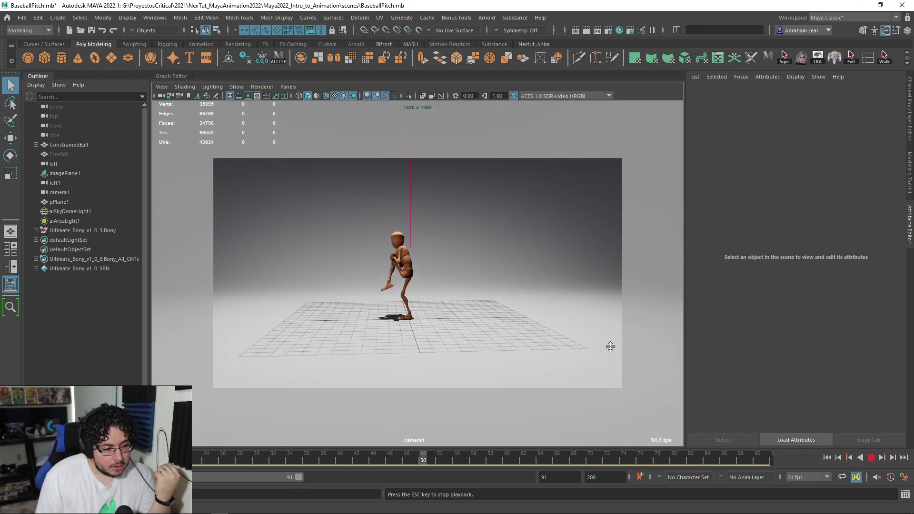
key("Escape")
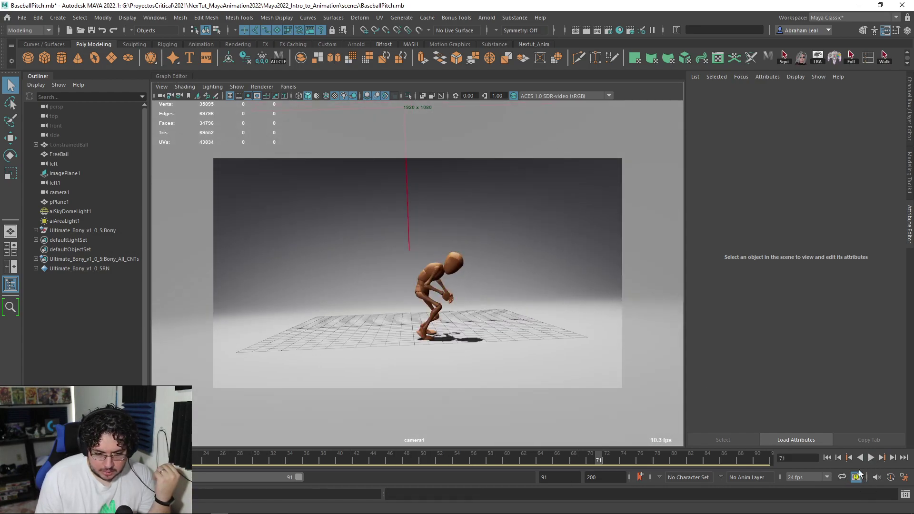
Step: In Cached Playback preferences, keep Viewport Hardware Cache, set Hybrid cache to All, and save
right_click(856, 477)
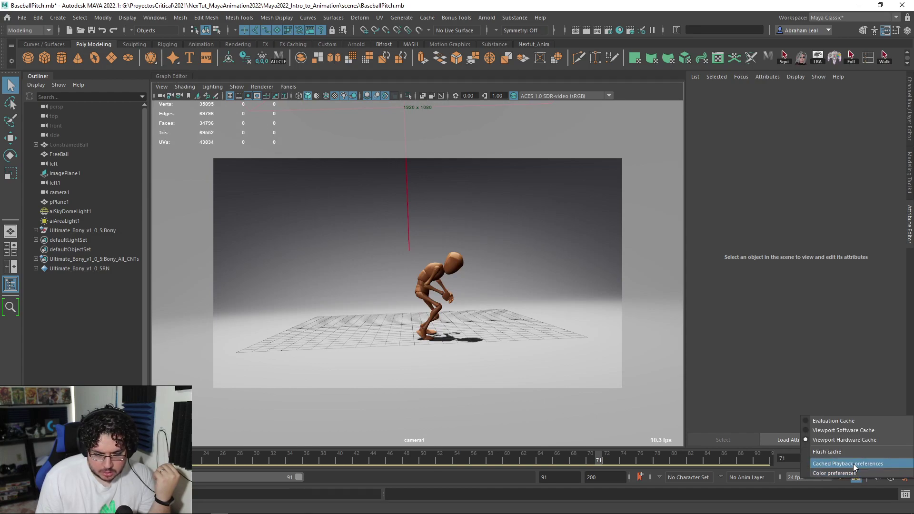
left_click(852, 464)
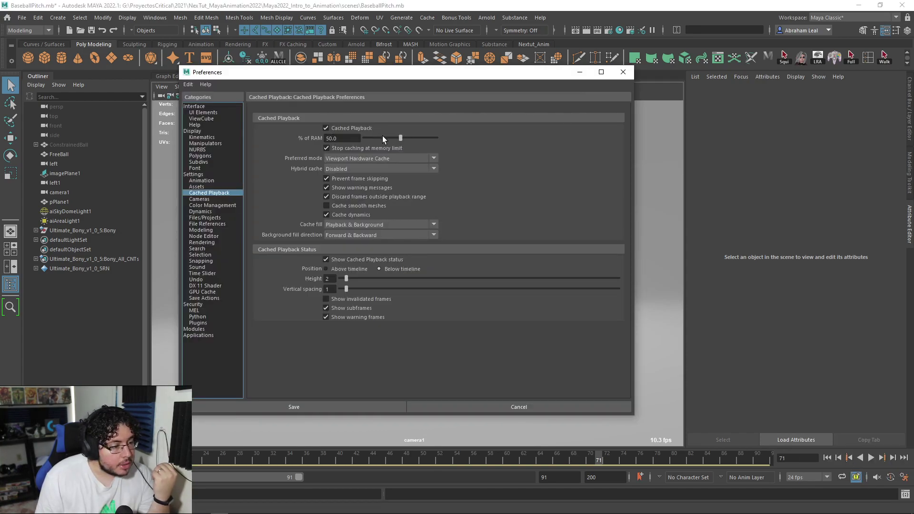
left_click(365, 158)
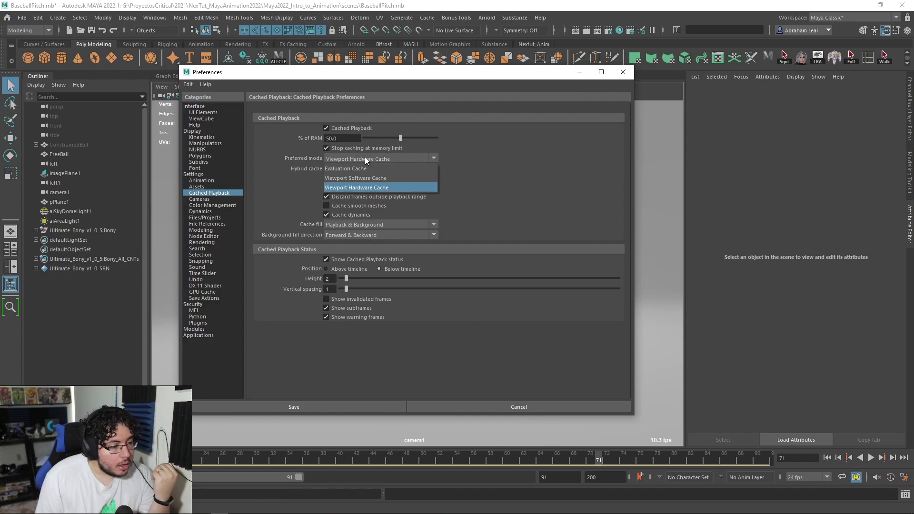
left_click(367, 158)
left_click(401, 169)
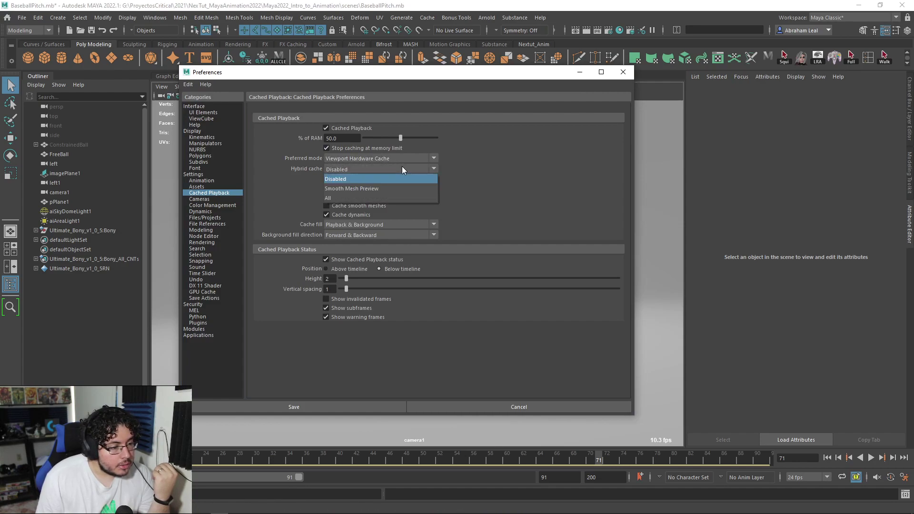
left_click(381, 195)
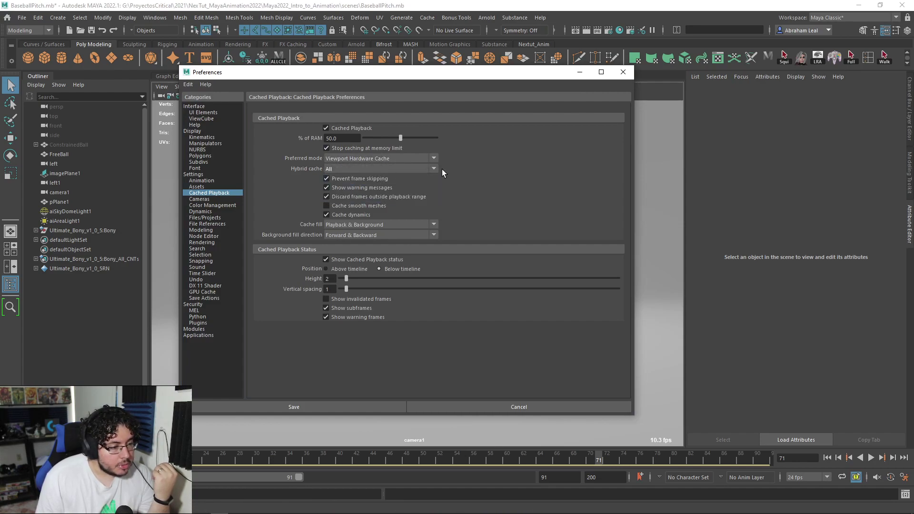
left_click(292, 408)
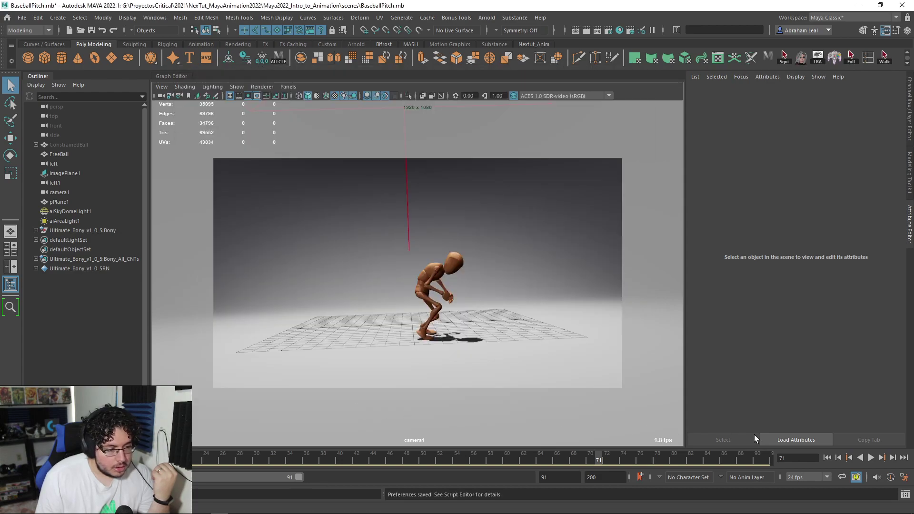
Step: Rewind to the first frame and switch cached playback to Evaluation Cache
left_click(828, 456)
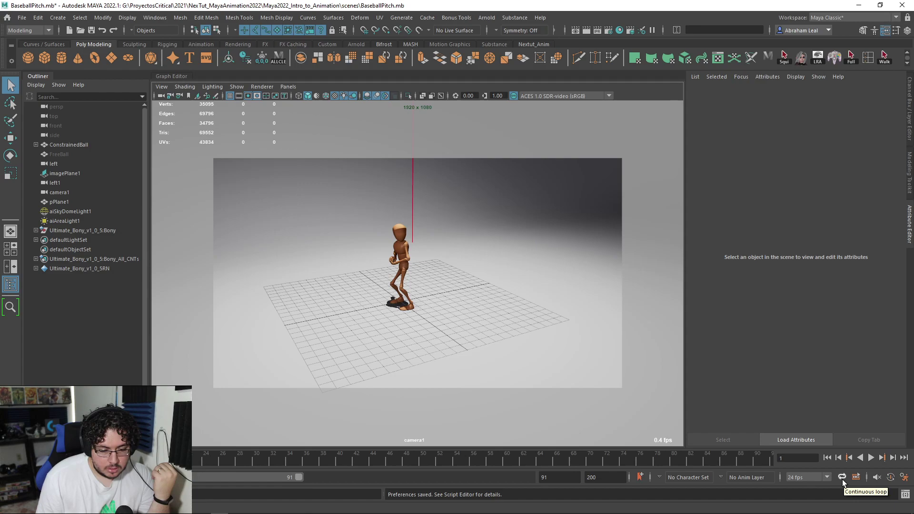
left_click(842, 476)
left_click(855, 477)
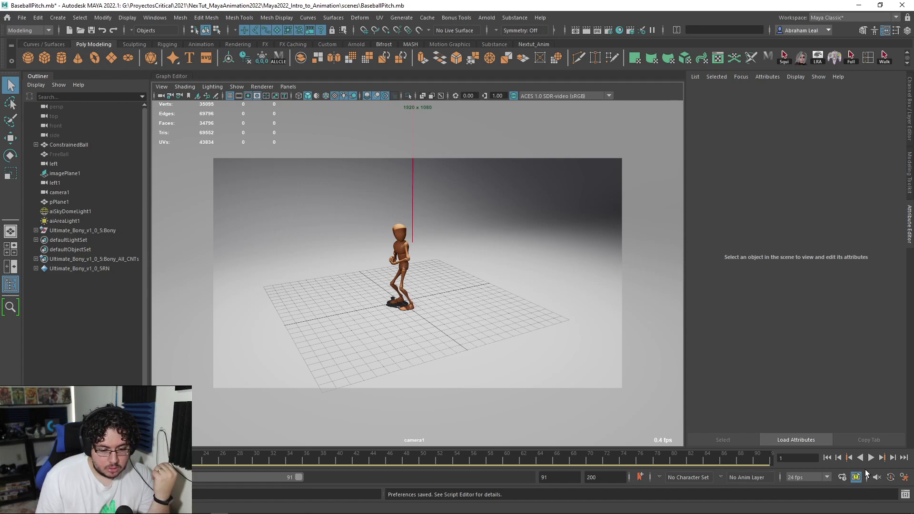
right_click(855, 477)
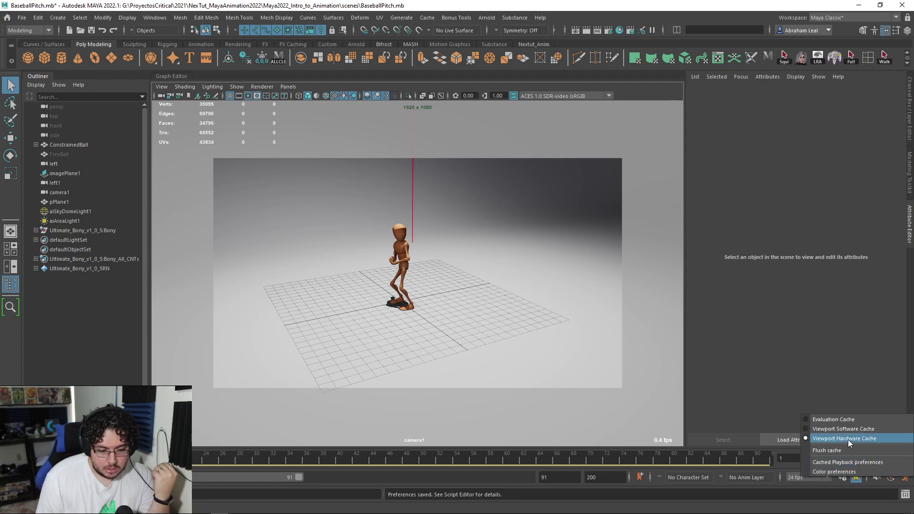
left_click(845, 433)
right_click(857, 478)
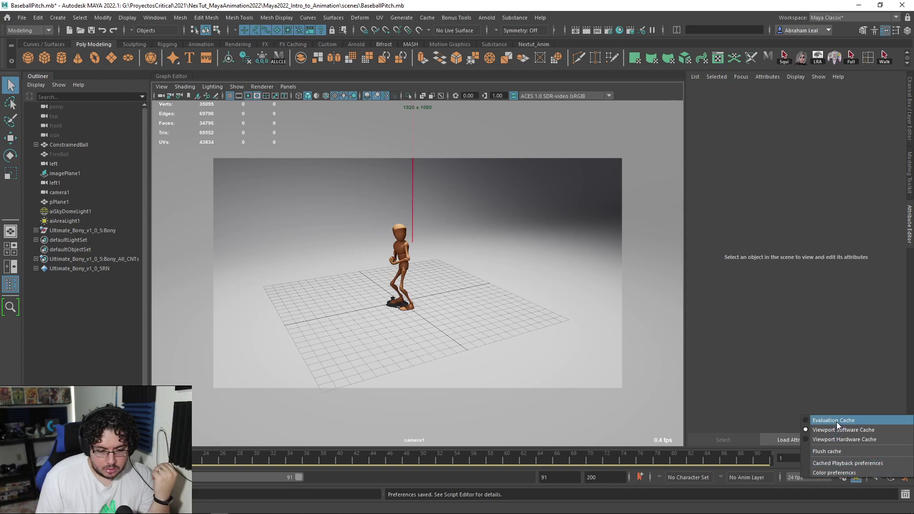
left_click(835, 421)
Step: Play the animation and flush the playback cache from the time slider's Cached Playback menu
left_click(868, 456)
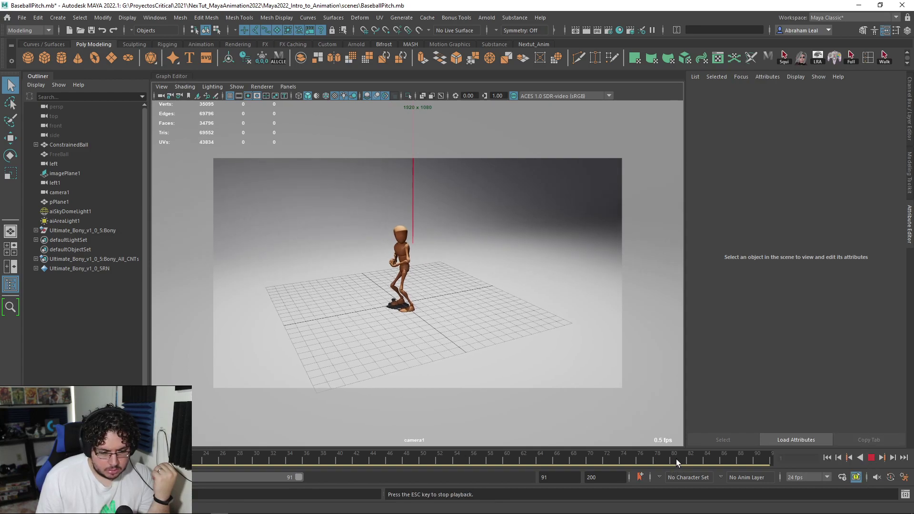
right_click(676, 459)
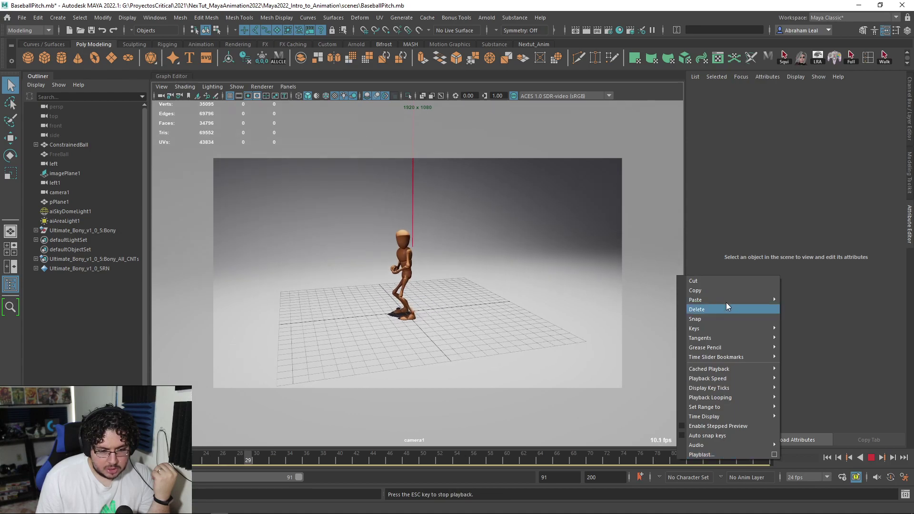
mouse_move(726, 301)
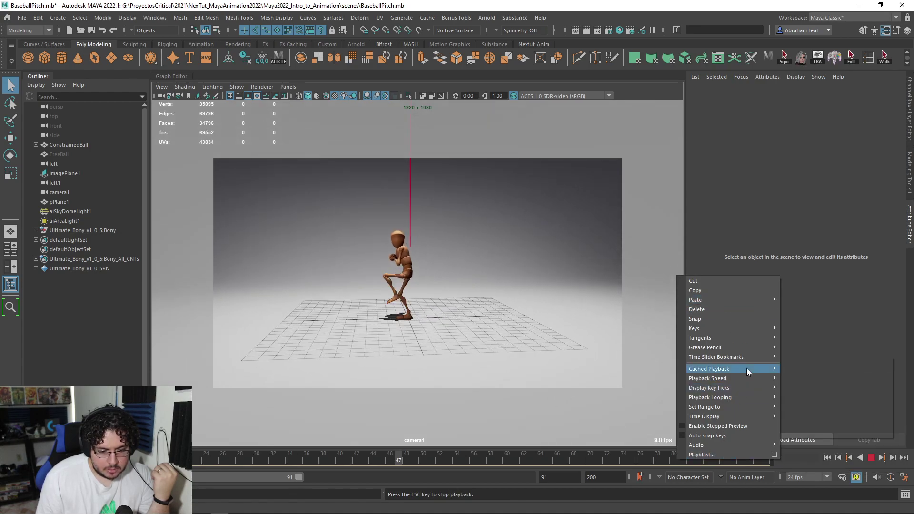
mouse_move(746, 369)
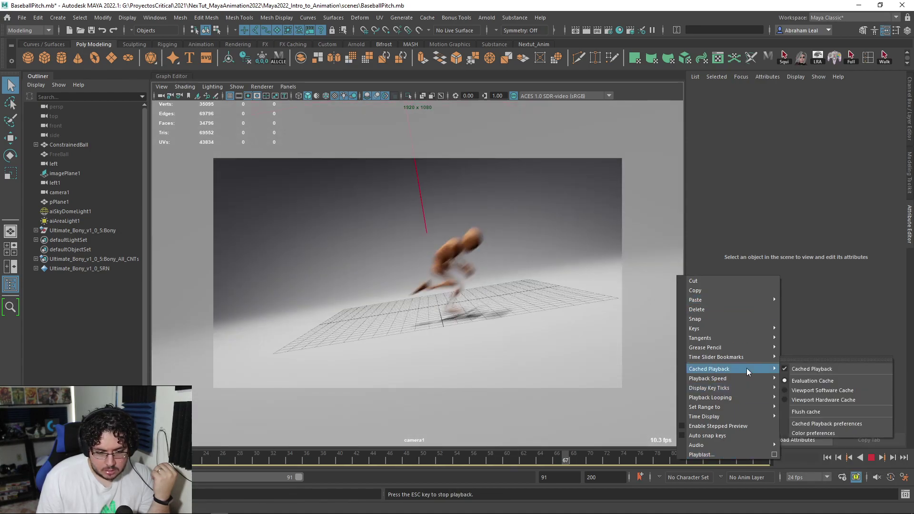
left_click(814, 411)
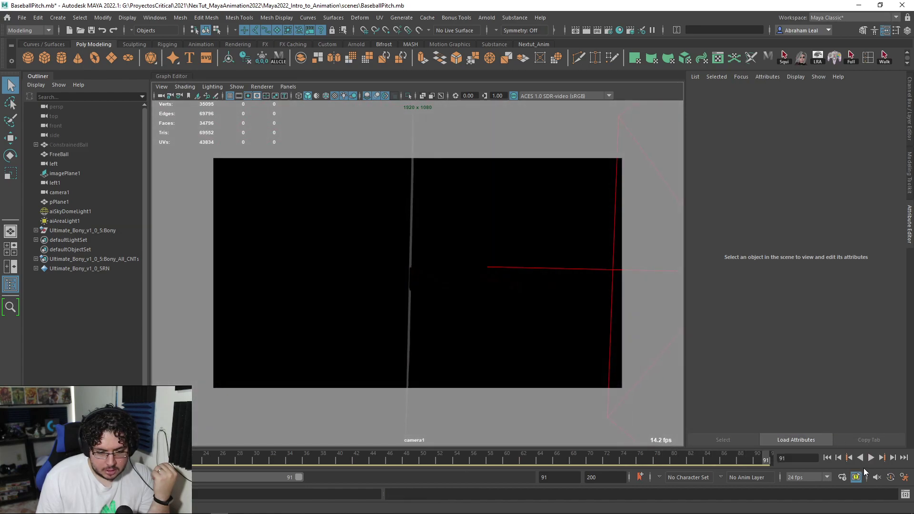
right_click(857, 478)
right_click(676, 457)
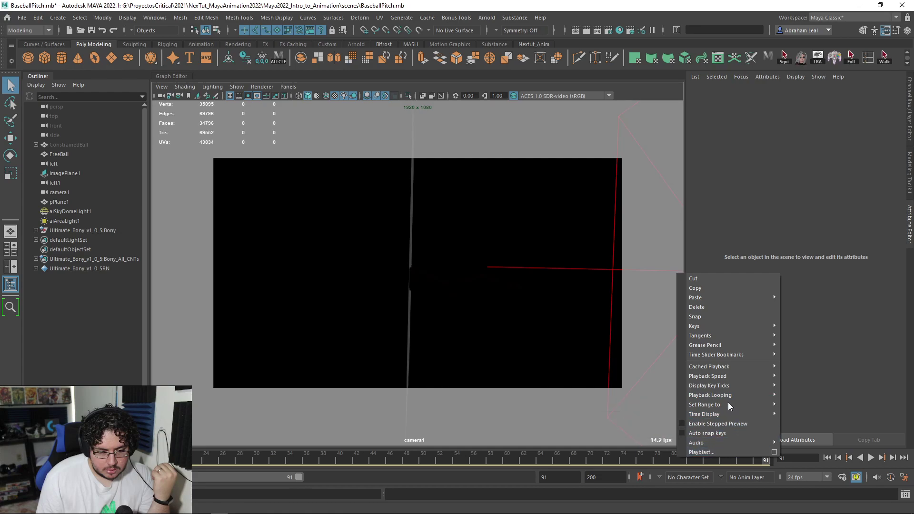
mouse_move(735, 367)
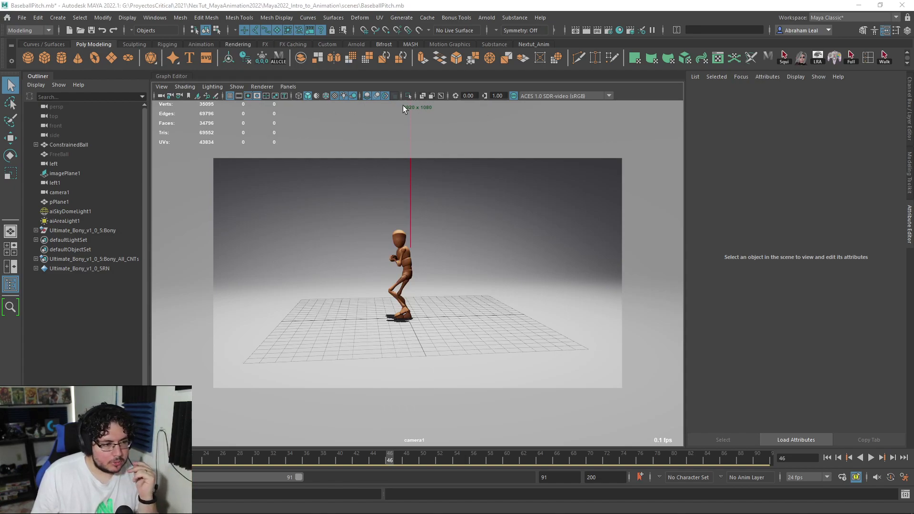
key("ctrl+alt+s")
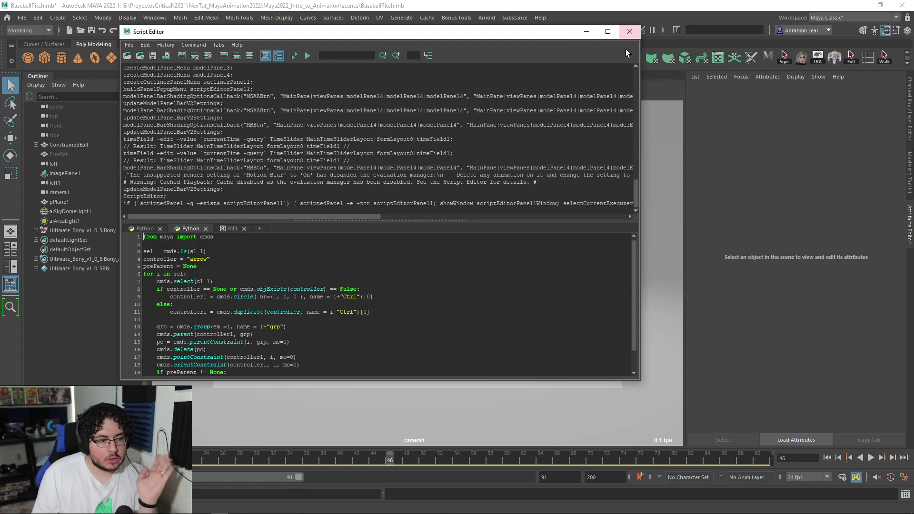
left_click(630, 32)
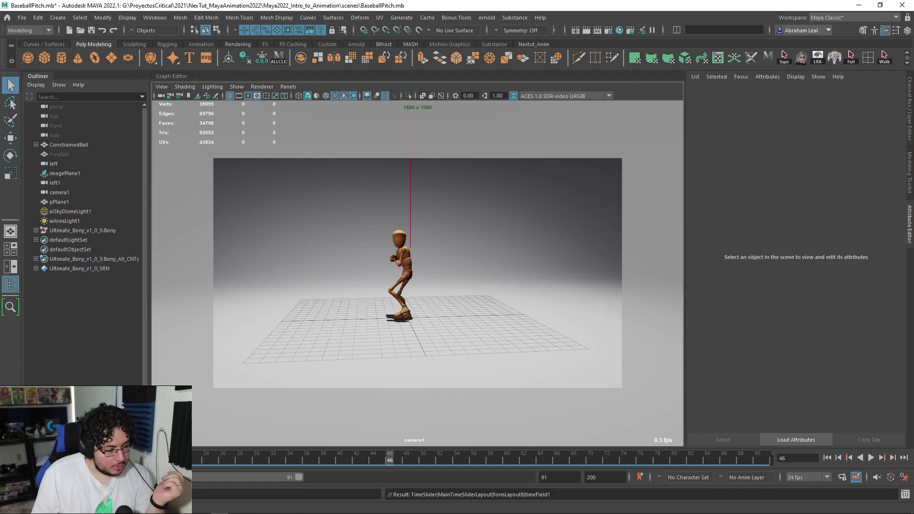
Step: Test-play the pitch a few times, show the rig's control curves, and rewind to frame 1
left_click(827, 458)
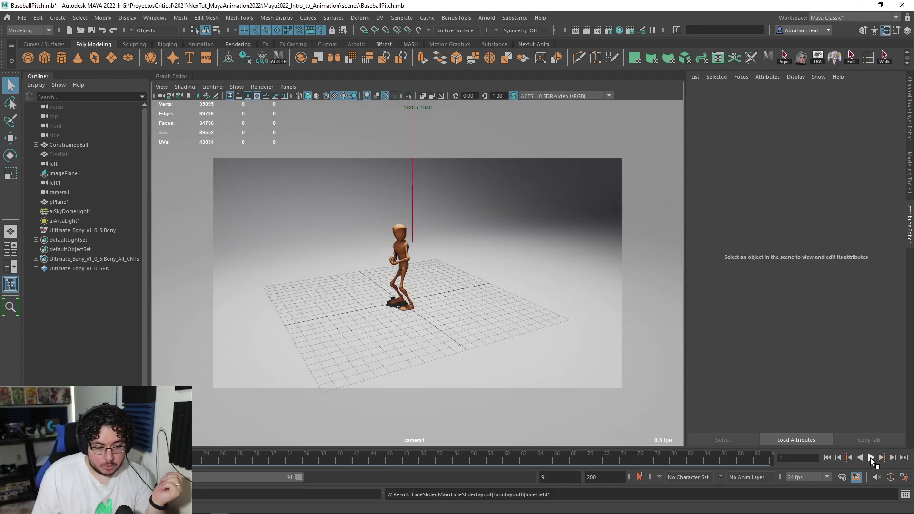
left_click(870, 458)
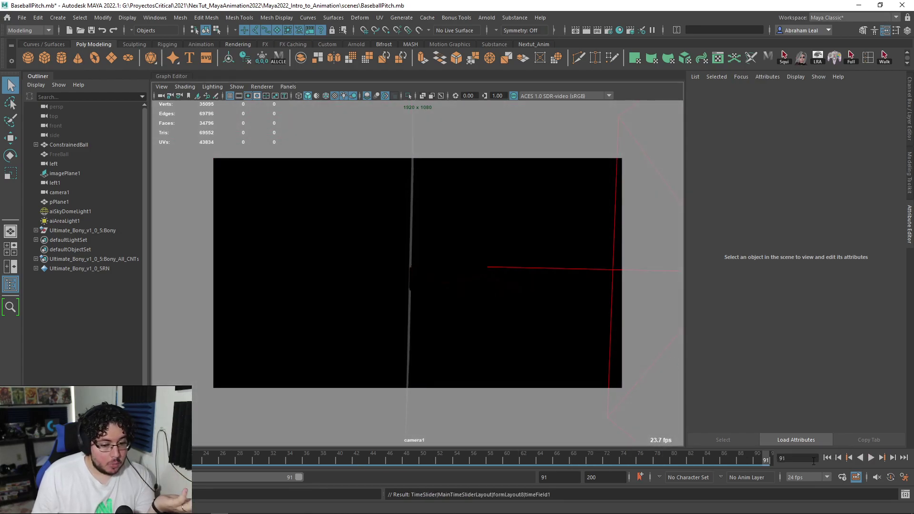
left_click(860, 458)
left_click(871, 458)
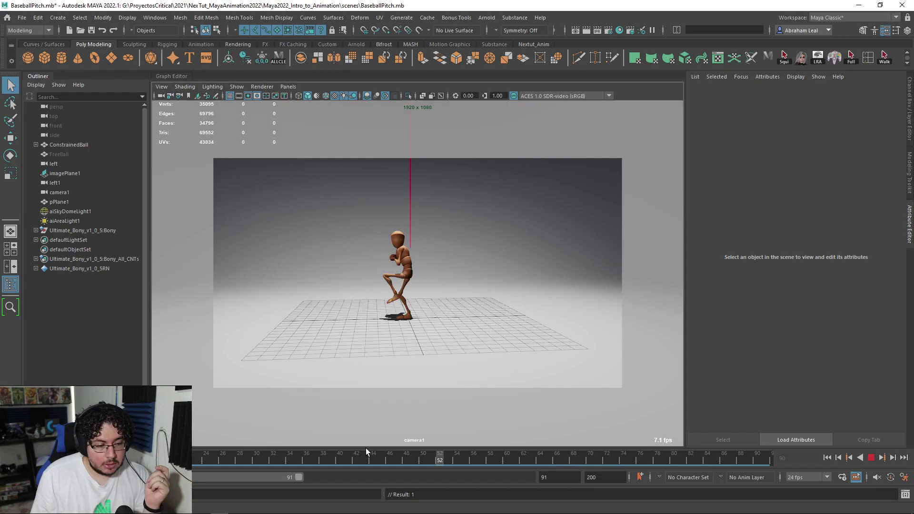
key("Escape")
left_click(424, 290)
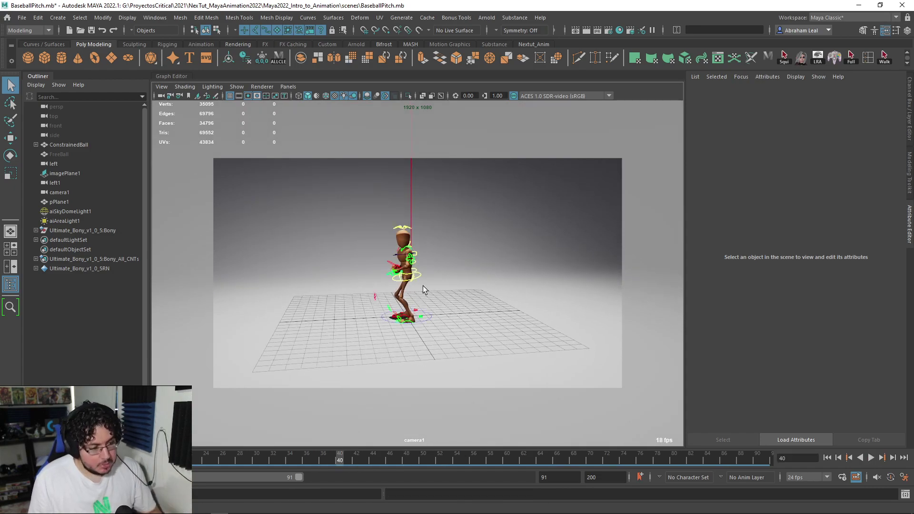
key("alt+v")
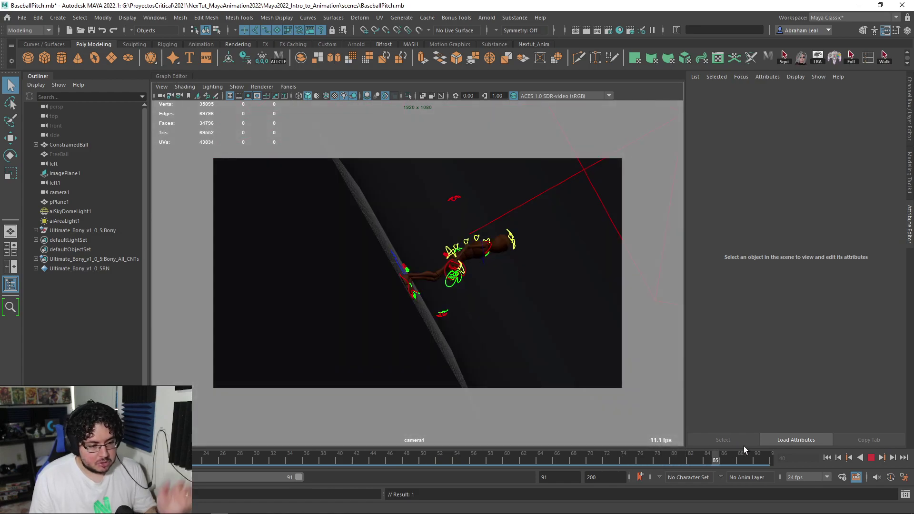
left_click(826, 457)
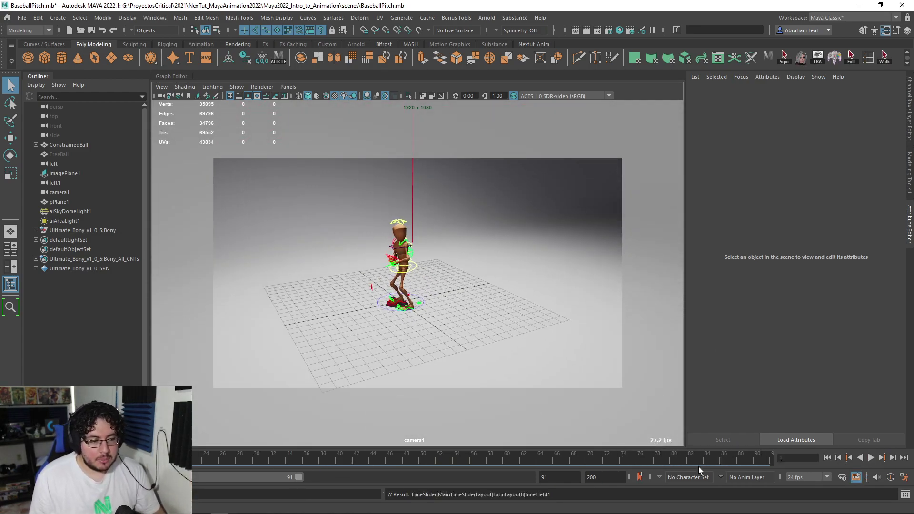
Step: Try Viewport Software Cache playback, then switch to Viewport Hardware Cache and play again
right_click(857, 477)
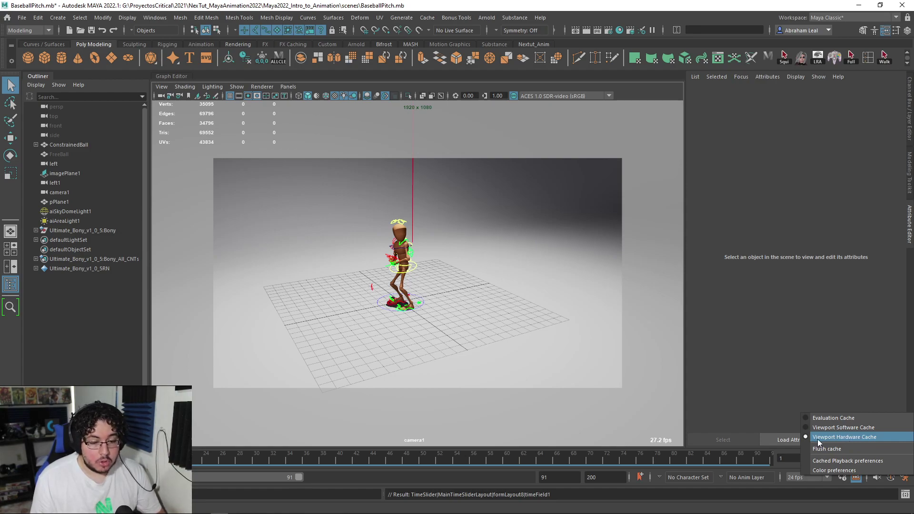
left_click(822, 427)
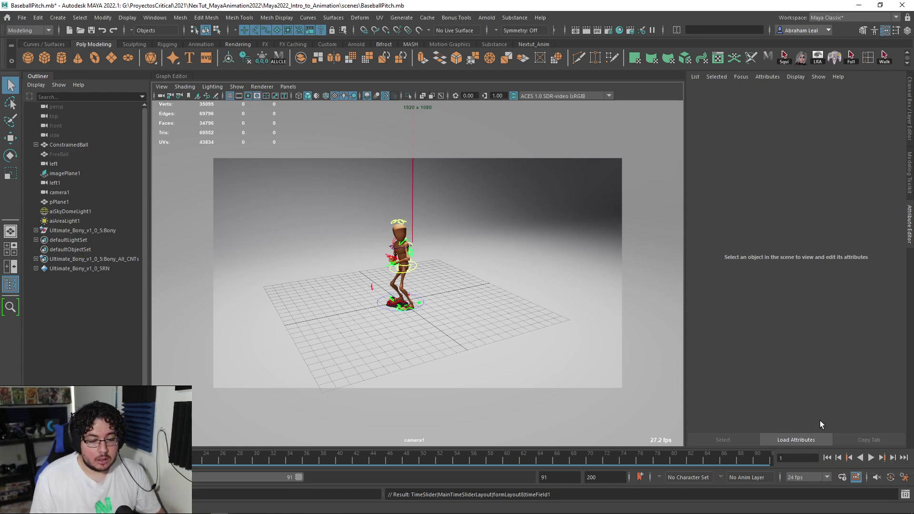
left_click(870, 458)
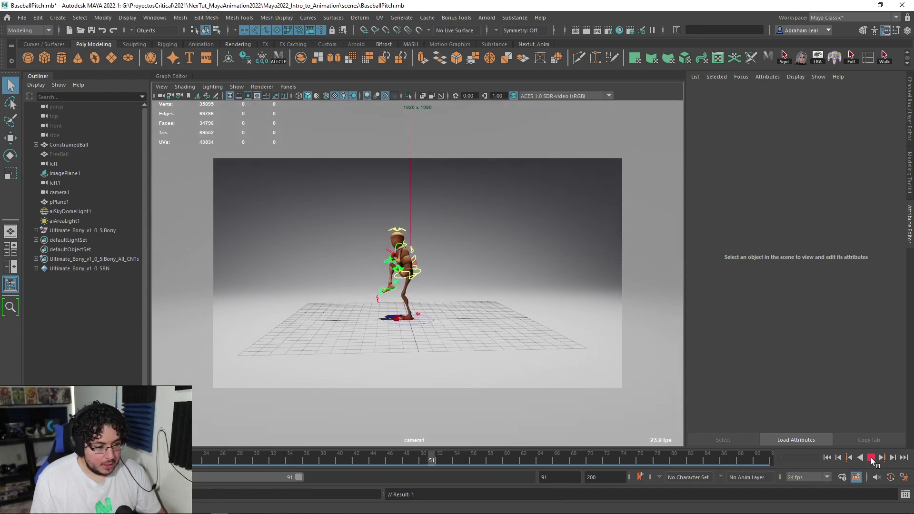
left_click(870, 458)
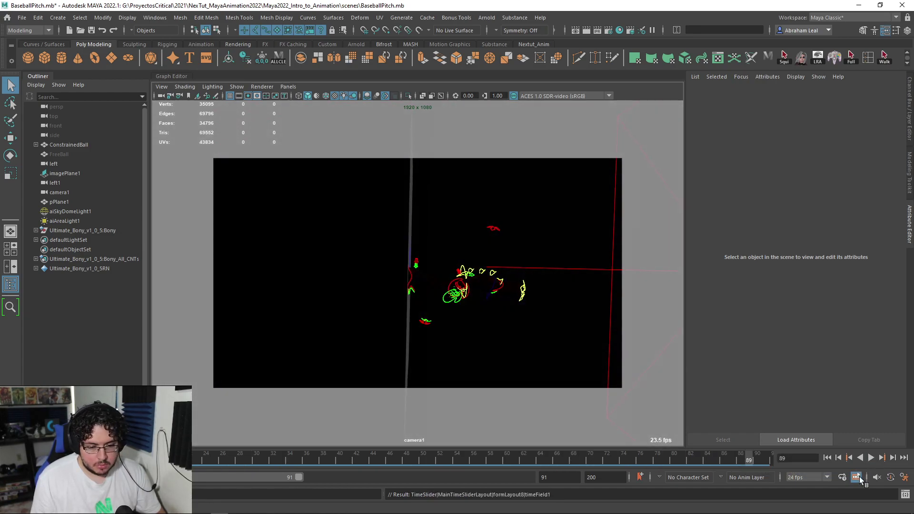
right_click(856, 476)
left_click(840, 439)
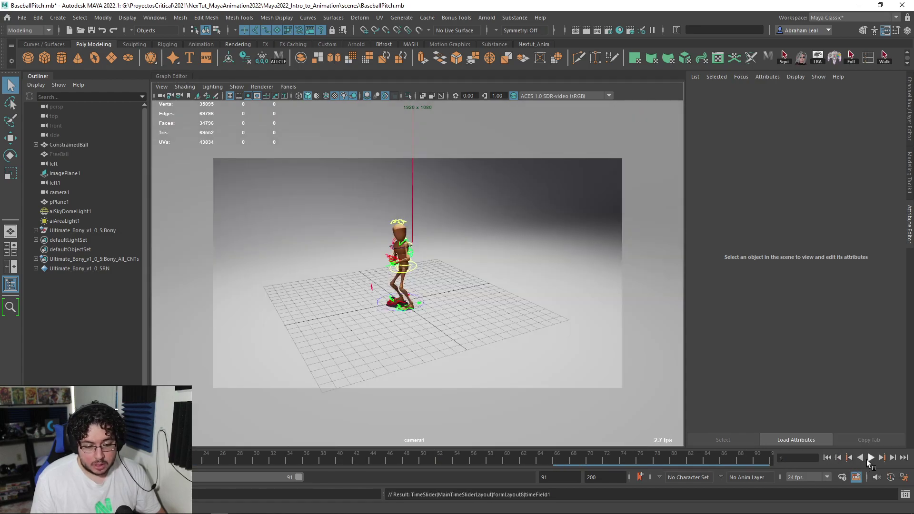
left_click(870, 457)
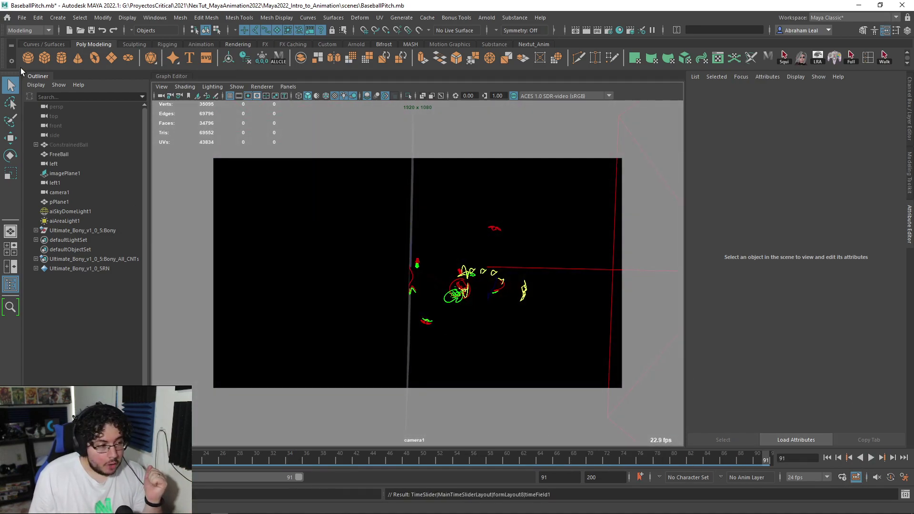
Step: Start a new scene without saving and add a uniformly scaled-up polygon cube
left_click(69, 31)
left_click(466, 269)
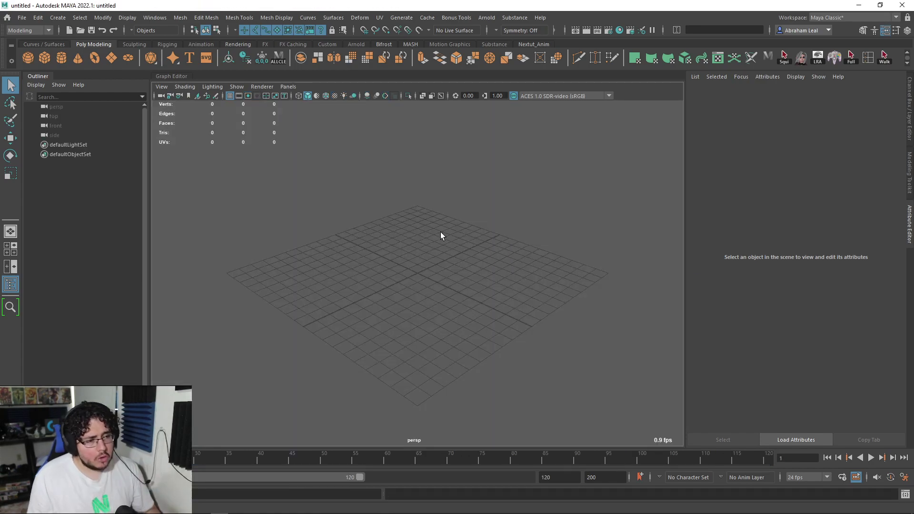
left_click_drag(441, 233, 513, 247, "alt")
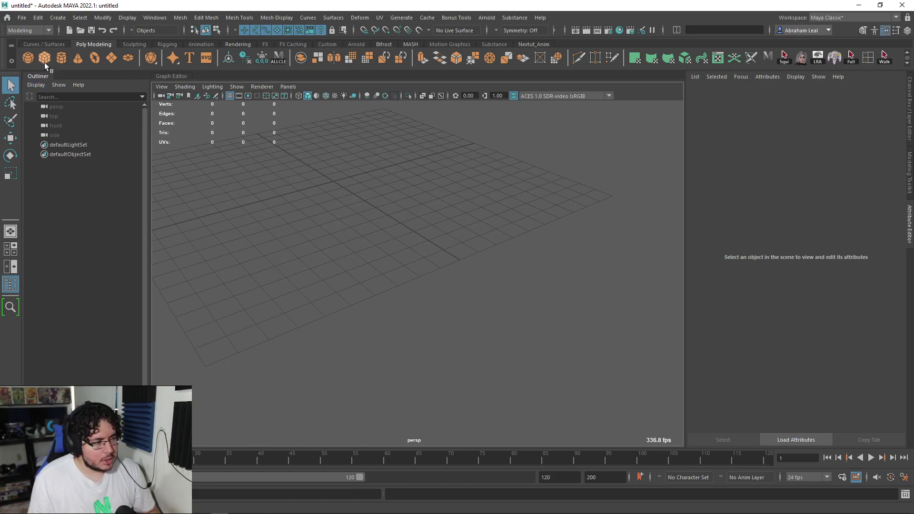
left_click(45, 62)
key("r")
key("f")
left_click_drag(515, 189, 499, 251, "alt")
Step: Extrude the cube's top face upward and bevel two of its top edges
key("F11")
left_click(505, 248)
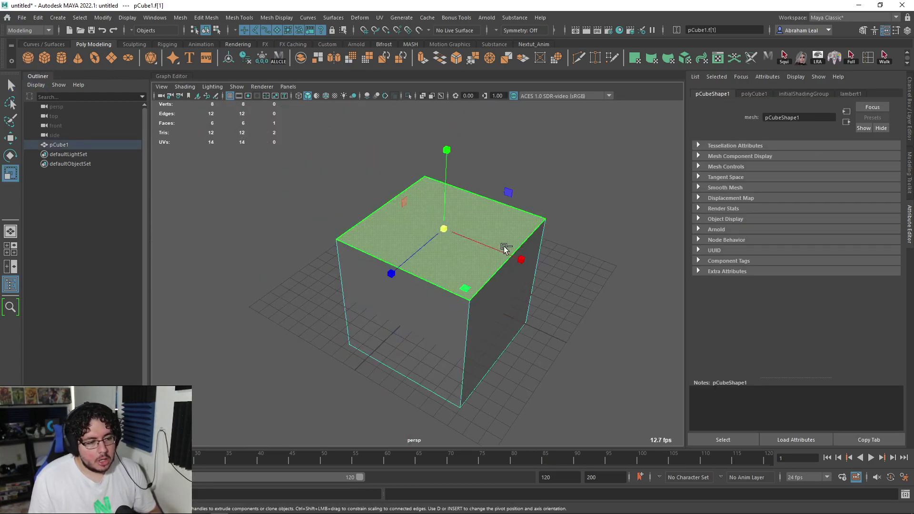
key("ctrl+e")
left_click_drag(446, 210, 471, 218)
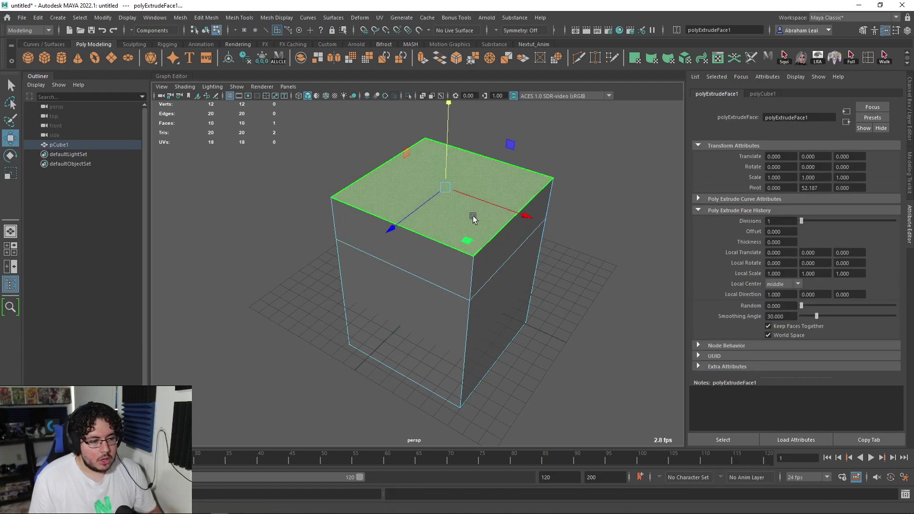
right_click_drag(471, 218, 491, 160)
left_click(491, 160)
left_click(464, 251, "shift")
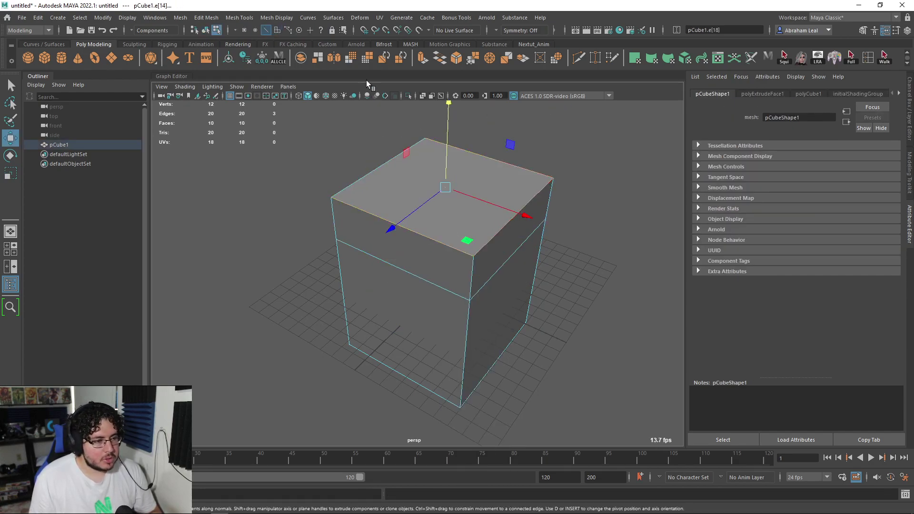
key("ctrl+b")
Step: Delete the bevelled cube's construction history
key("ctrl+a")
left_click_drag(571, 185, 547, 188, "alt")
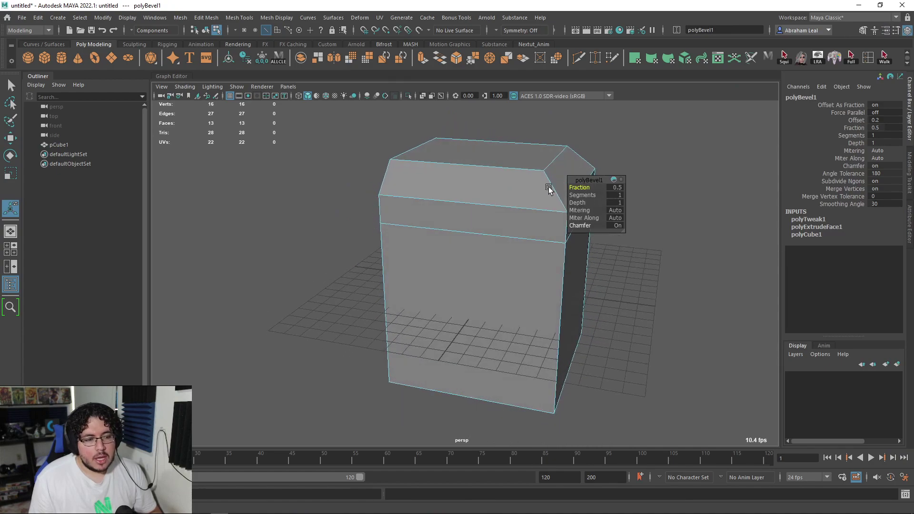
key("F8")
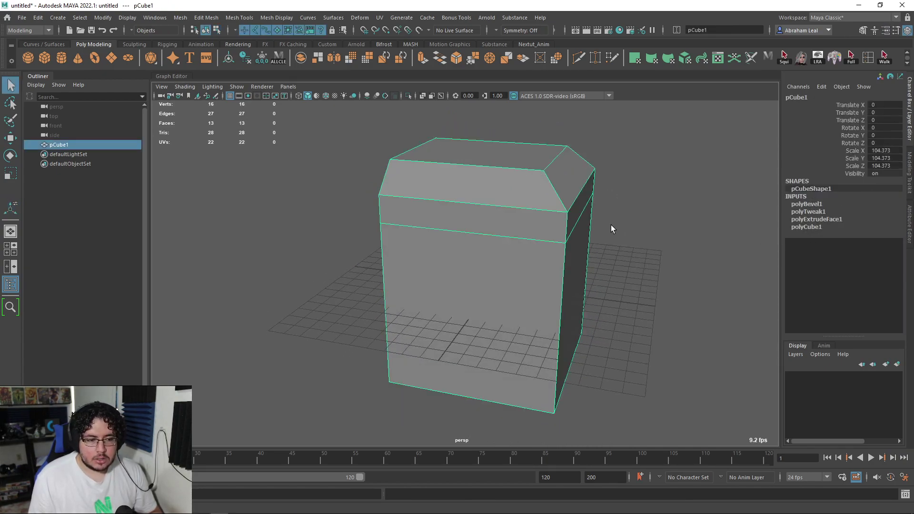
left_click(246, 58)
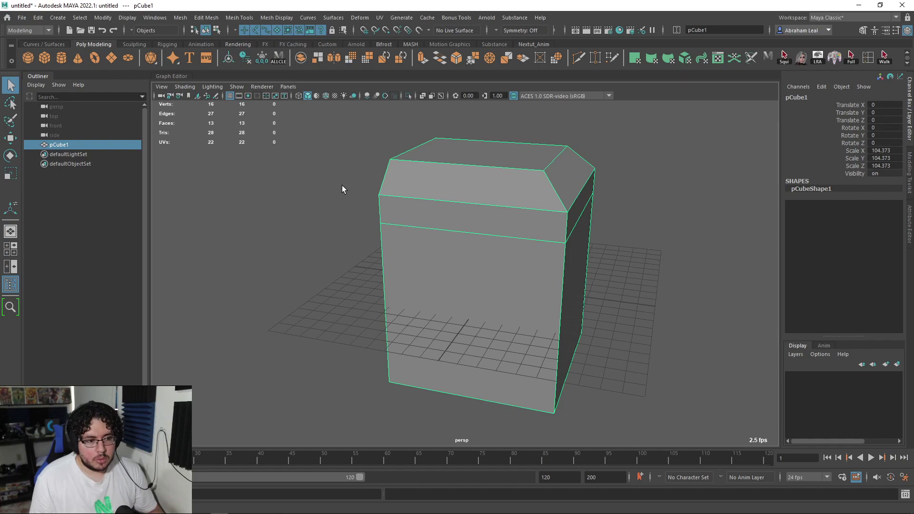
scroll(479, 239, "down", 3)
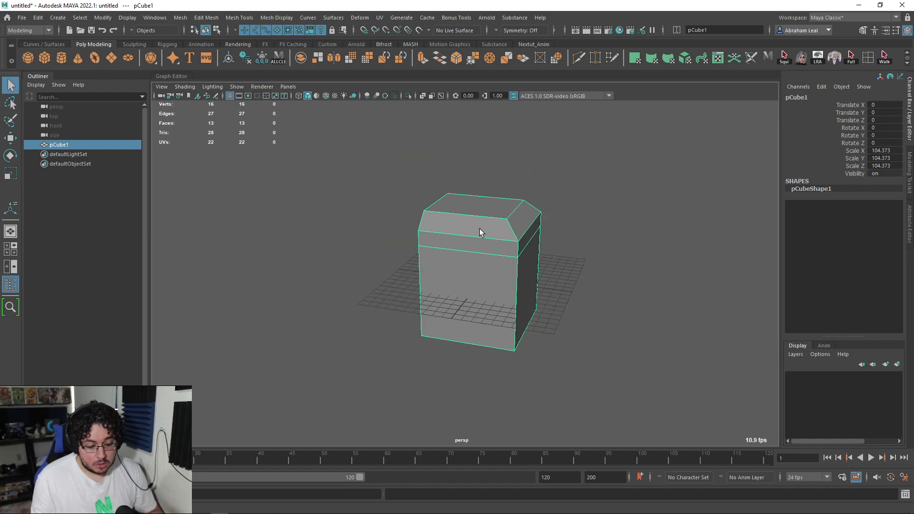
Step: Replace the cube with a polygon sphere scaled up to 8.841
key("Delete")
left_click(27, 63)
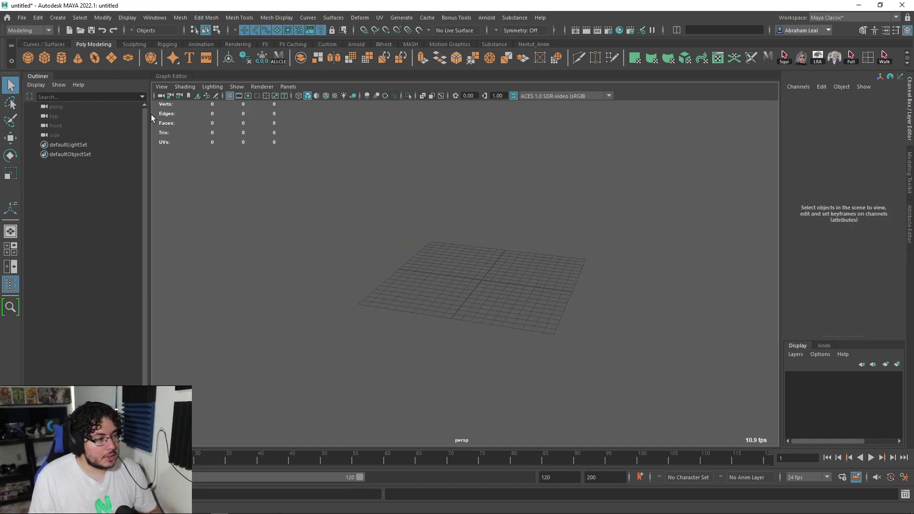
scroll(518, 305, "up", 3)
key("r")
left_click_drag(499, 288, 379, 272)
Step: Duplicate the sphere into two rows of sixteen spheres and select them all
key("w")
key("ctrl+d")
left_click_drag(324, 280, 353, 257)
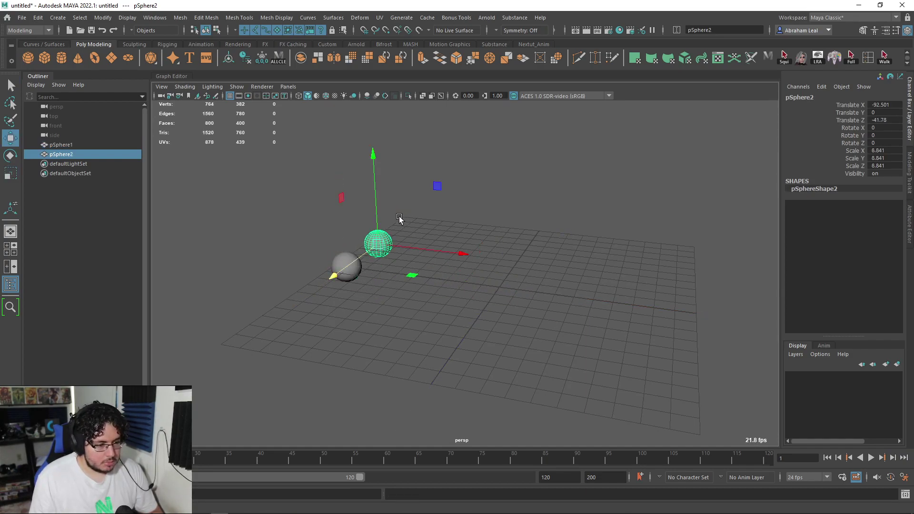
left_click(346, 266, "shift")
key("ctrl+d")
left_click_drag(462, 255, 503, 264)
key("shift+d")
key("shift+d")
key("shift+d")
key("shift+d")
key("shift+d")
key("shift+d")
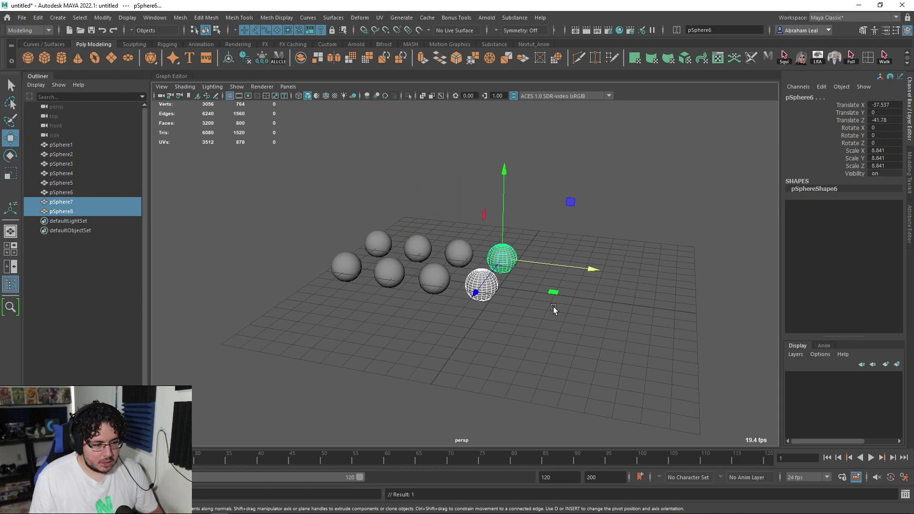
left_click(593, 221)
scroll(614, 214, "down", 4)
left_click_drag(631, 209, 367, 295)
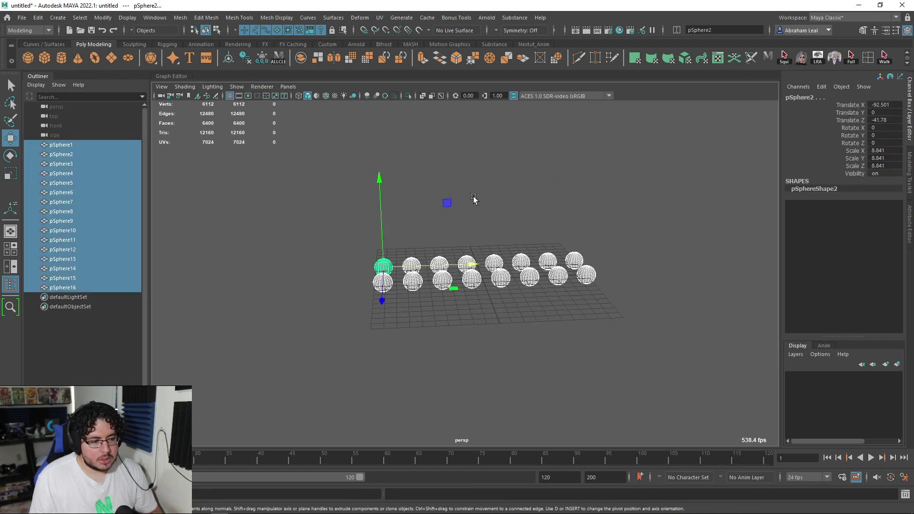
Step: Combine the sixteen spheres into one mesh, then separate it back into spheres
left_click(301, 57)
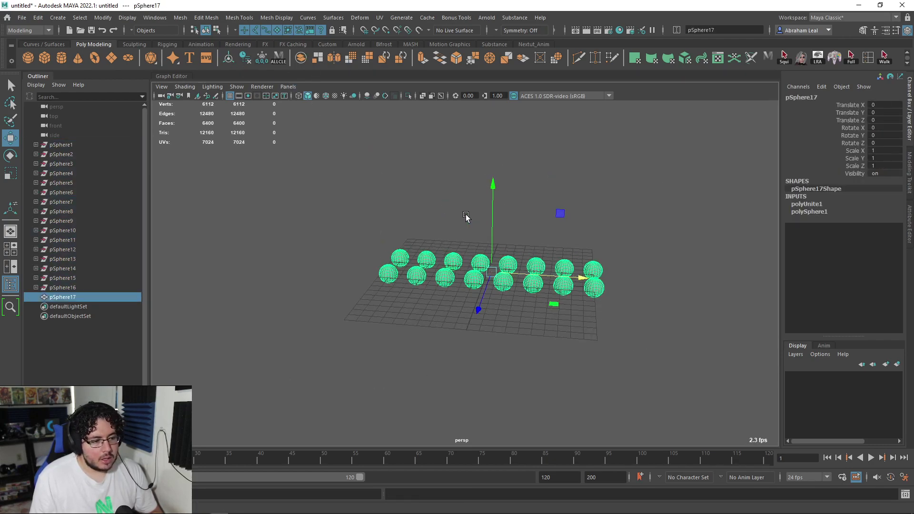
left_click(535, 242)
left_click_drag(535, 242, 405, 243, "alt")
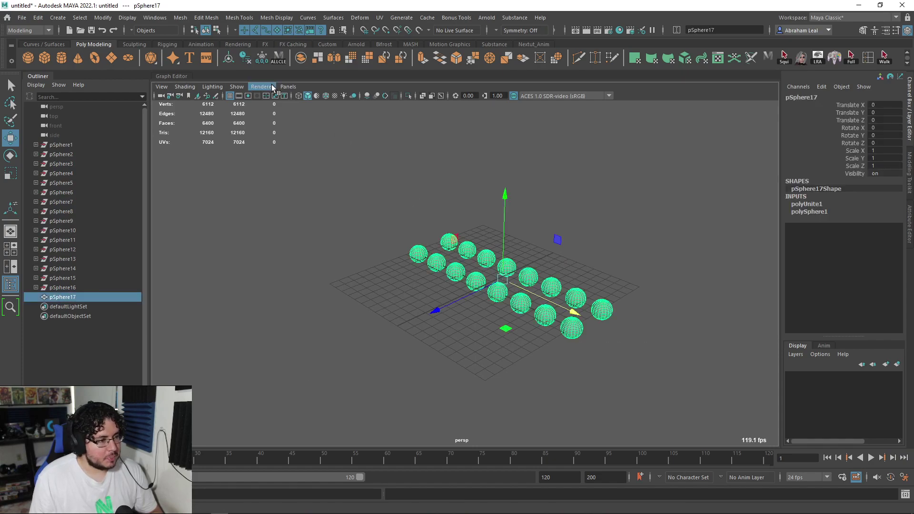
left_click(180, 17)
left_click(213, 64)
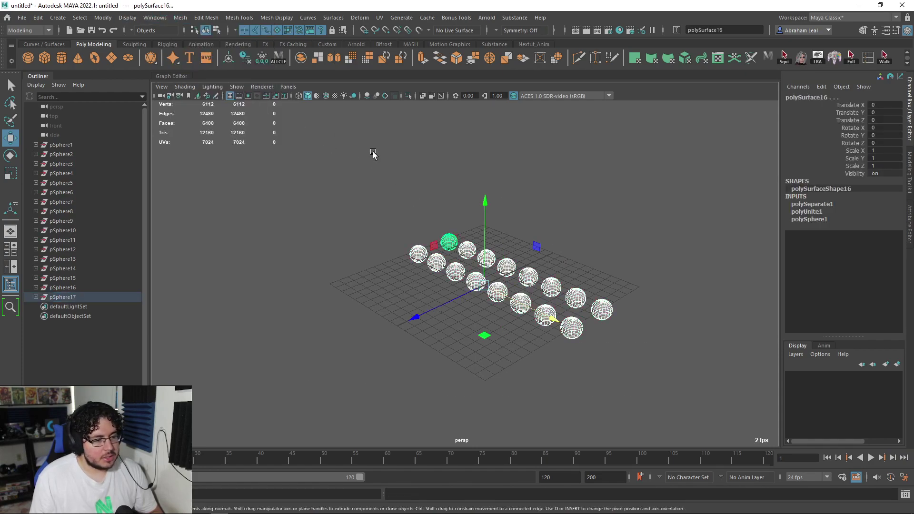
left_click(720, 181)
key("ctrl+z")
Step: Redo the combine and separate so the spheres become separate meshes
left_click(183, 17)
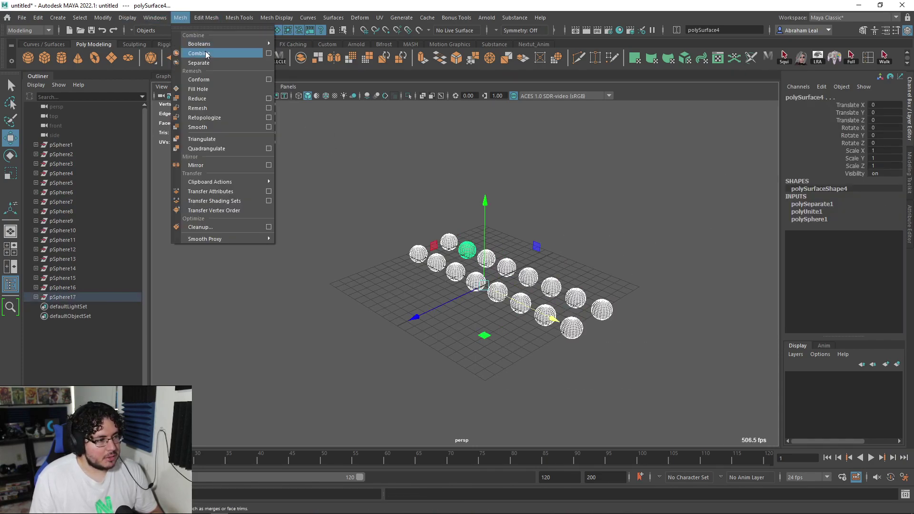
left_click(209, 53)
left_click(724, 188)
key("ctrl+z")
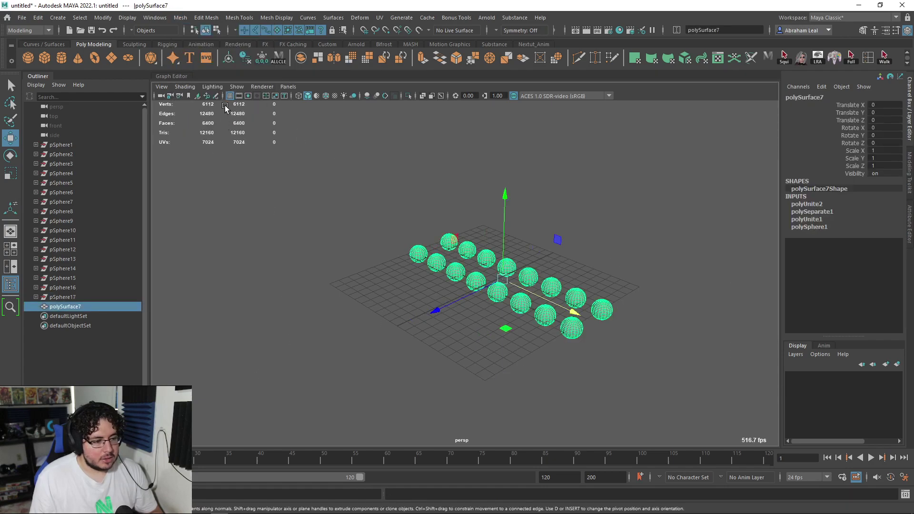
left_click(180, 18)
left_click(213, 64)
left_click(512, 287)
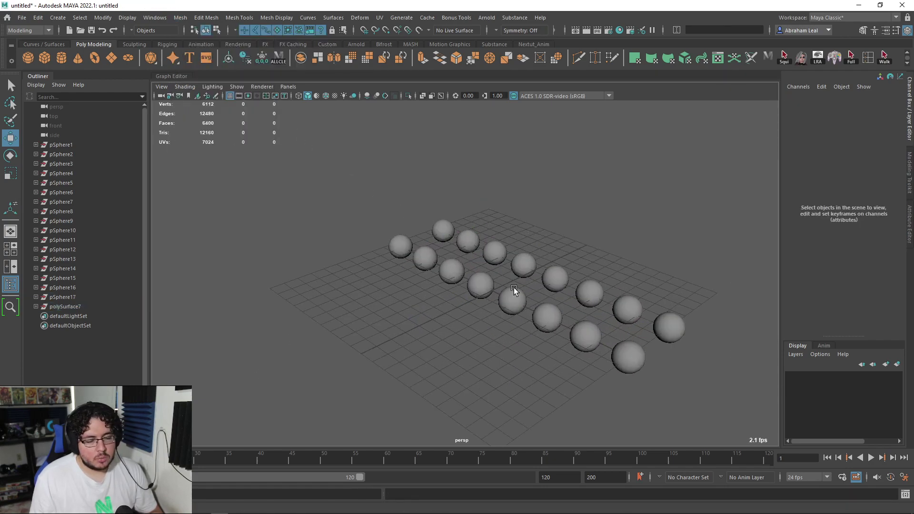
left_click_drag(512, 287, 334, 238, "alt")
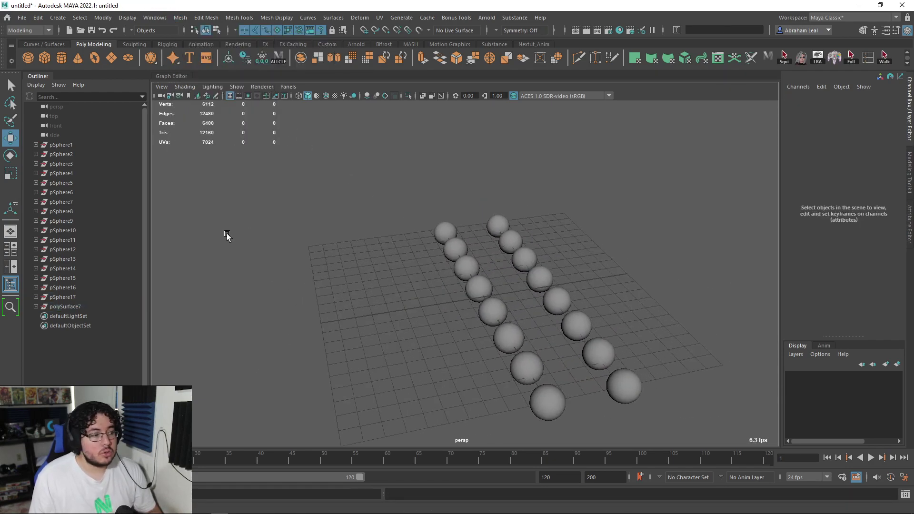
Step: Expand polySurface7, pSphere13 and pSphere14 in the Outliner to inspect the separated parts
left_click(36, 306)
scroll(35, 285, "down", 2)
left_click(35, 201)
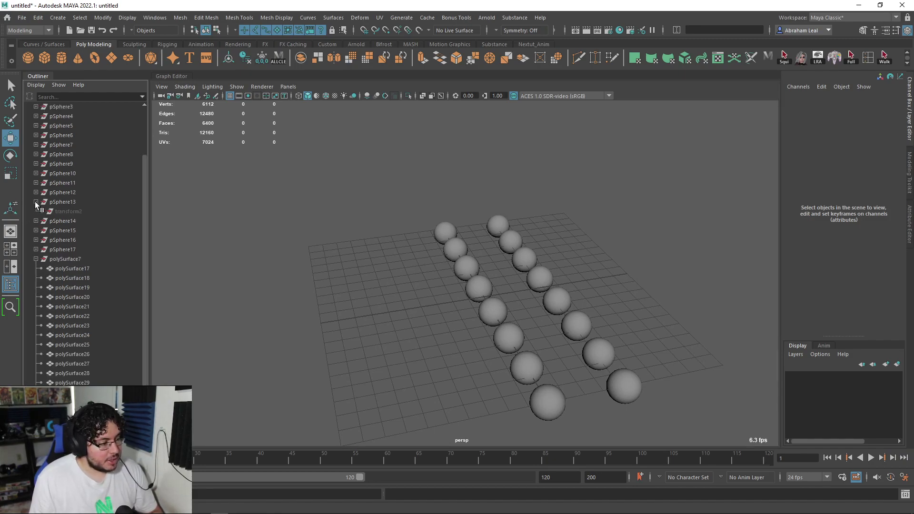
left_click(36, 220)
scroll(109, 313, "down", 1)
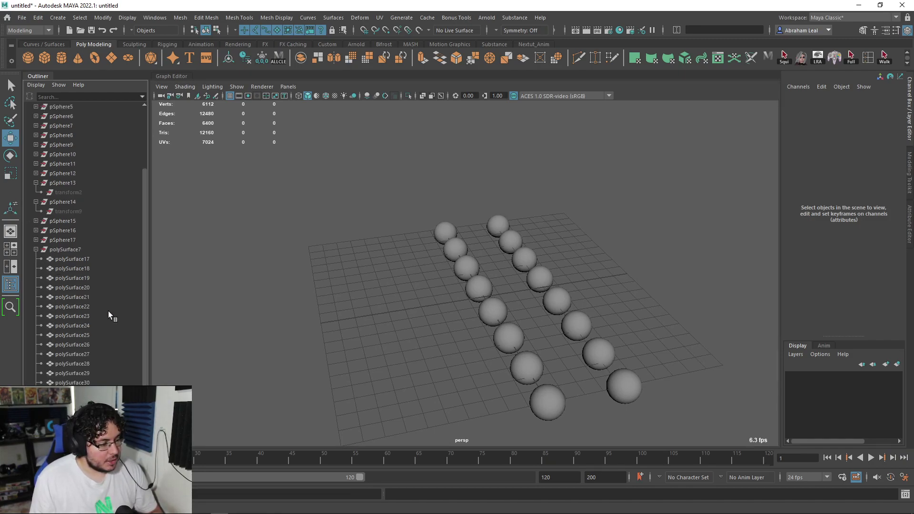
scroll(351, 224, "down", 2)
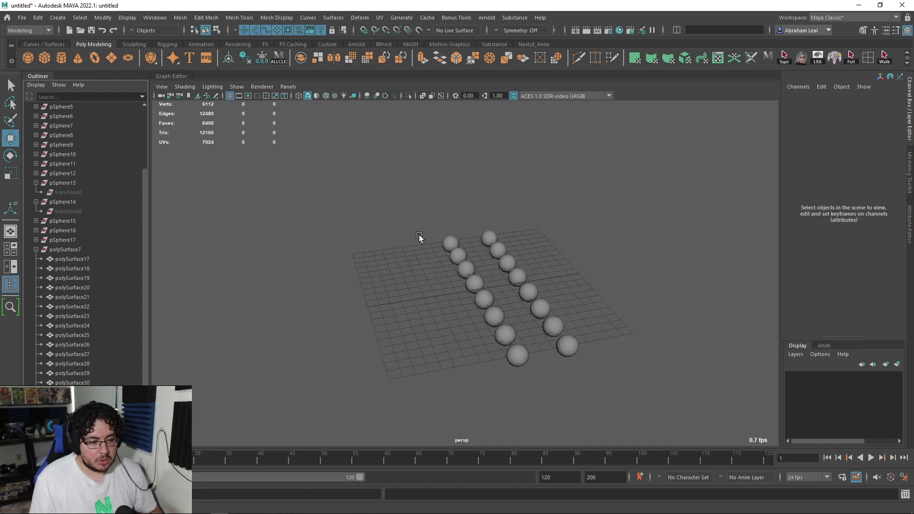
Step: Delete construction history on all sixteen sphere meshes
left_click_drag(418, 239, 390, 233, "alt")
left_click_drag(653, 167, 486, 225)
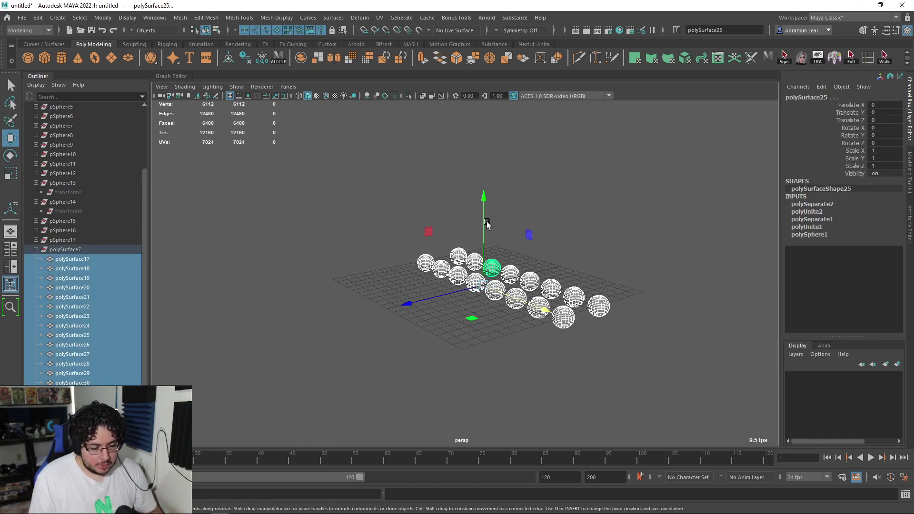
left_click(248, 58)
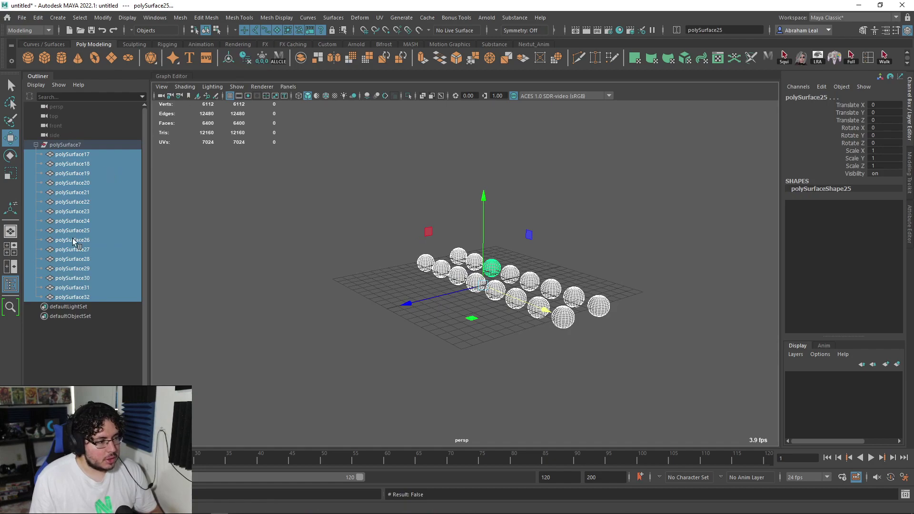
left_click(264, 238)
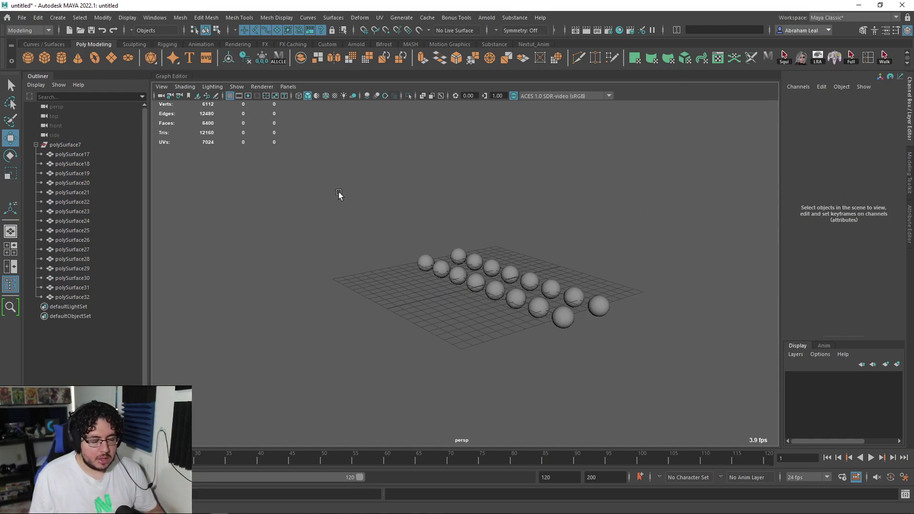
Step: Run File > Optimize Scene Size and confirm it
left_click(22, 18)
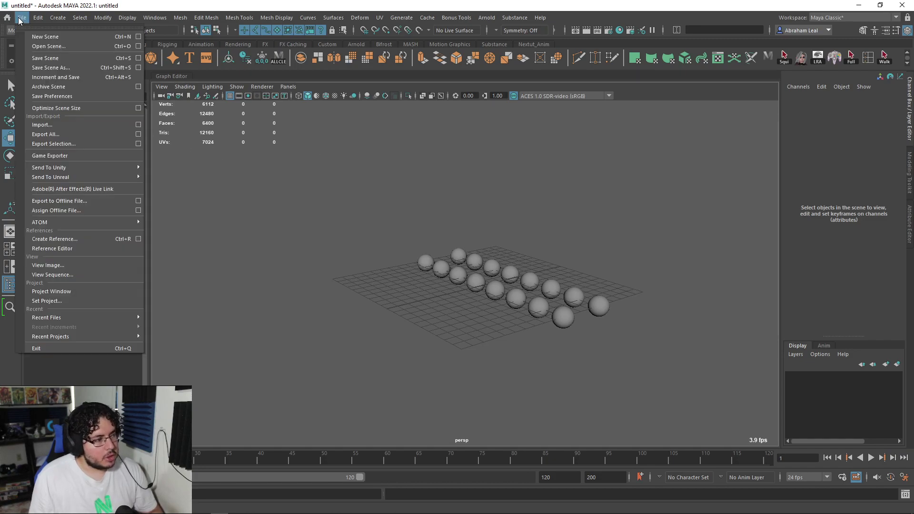
left_click(66, 110)
left_click_drag(456, 234, 352, 169)
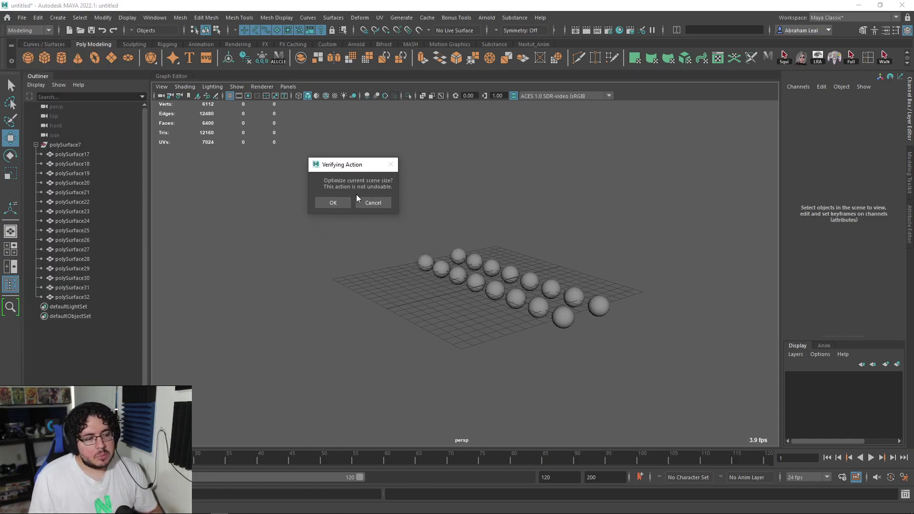
left_click(327, 202)
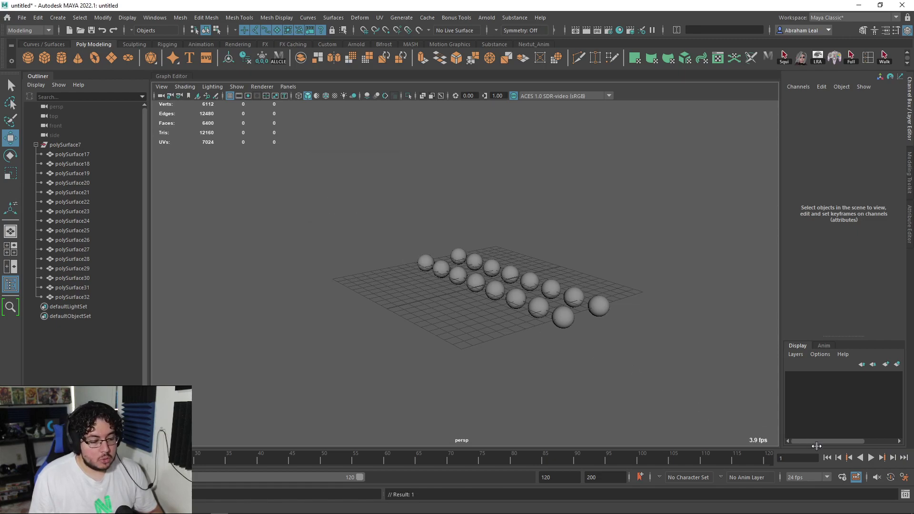
Step: Review the Scene optimized report in the Script Editor, then close it
left_click(904, 495)
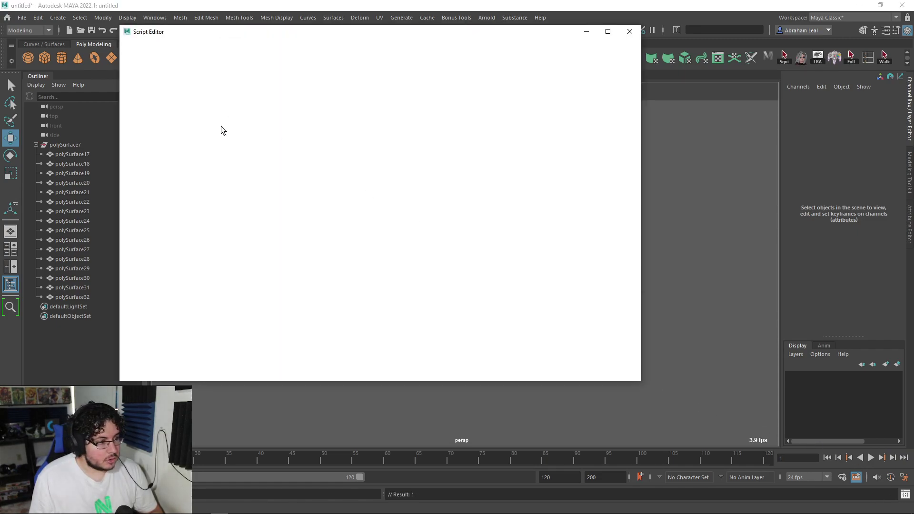
scroll(198, 183, "up", 5)
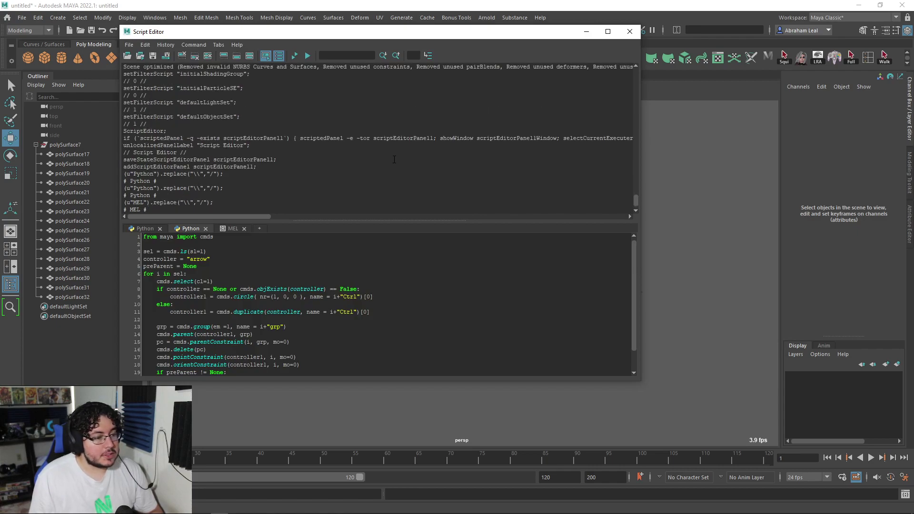
scroll(389, 153, "down", 6)
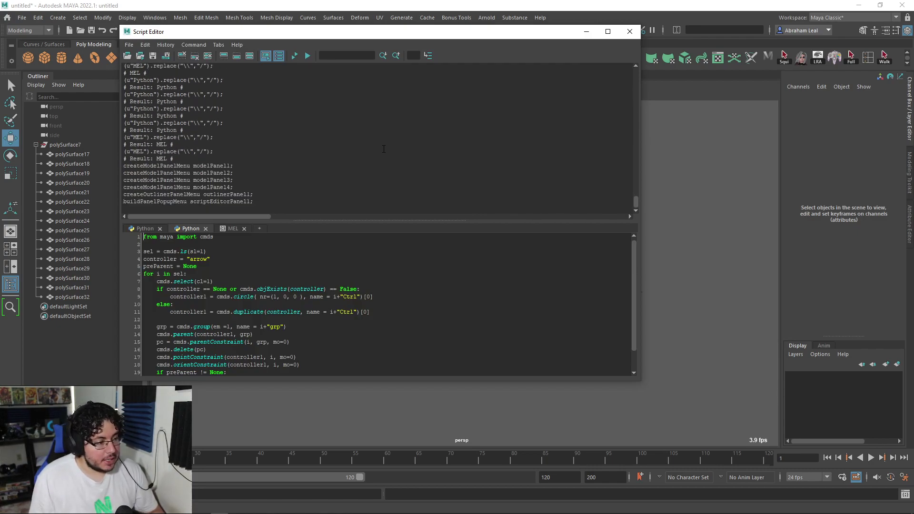
left_click(630, 31)
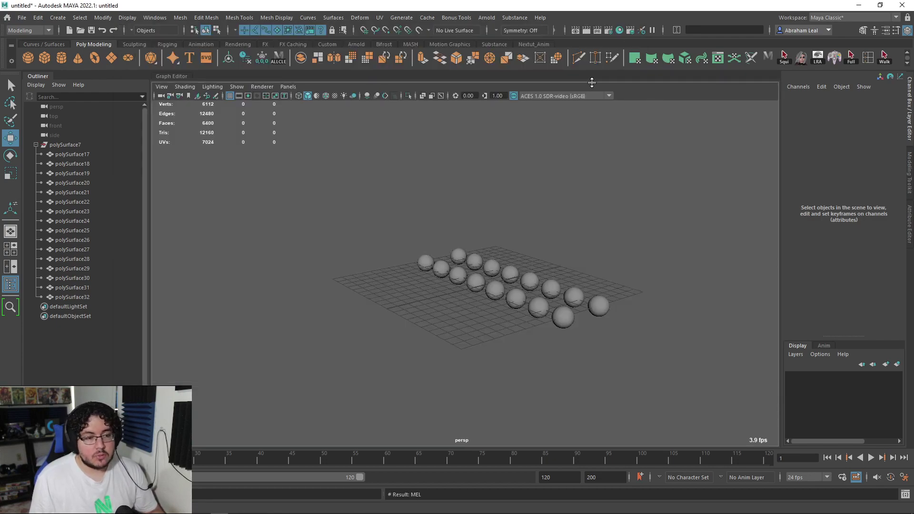
left_click_drag(616, 203, 407, 245, "alt")
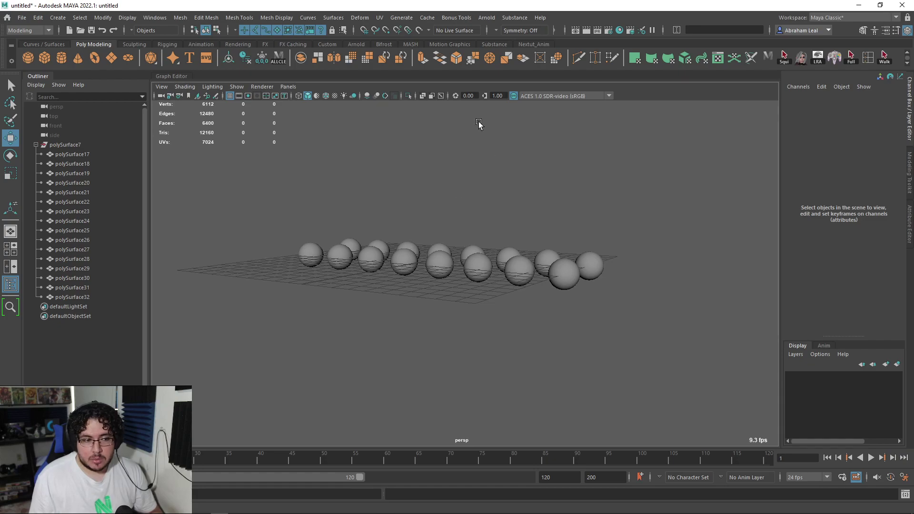
Step: Open Hypershade and browse its menus for the node cleanup command
left_click(629, 30)
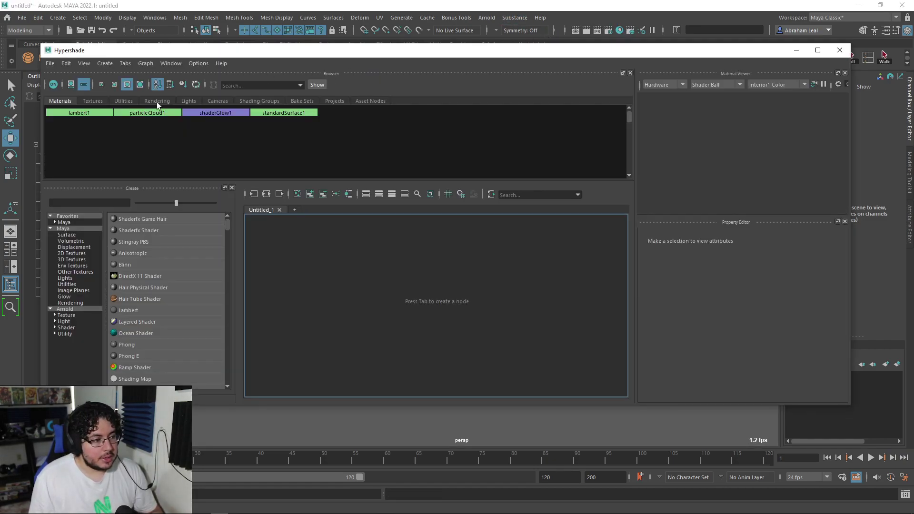
left_click(84, 63)
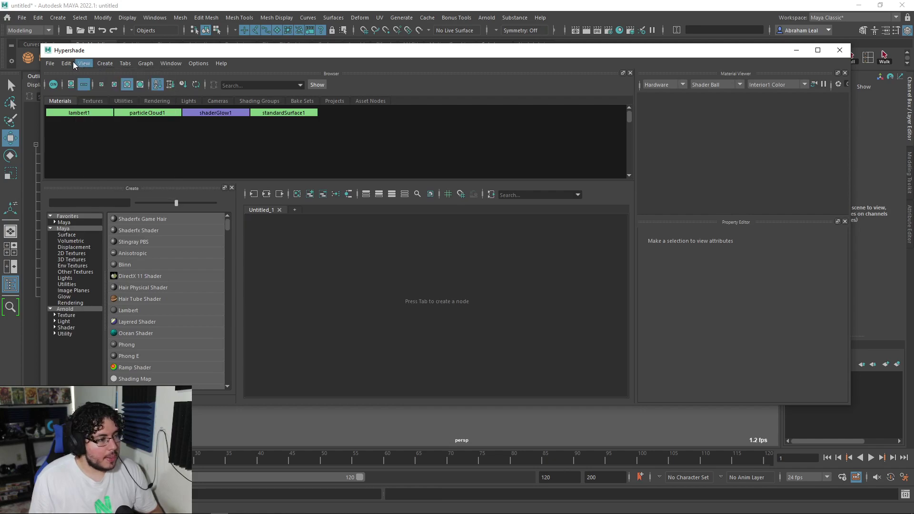
mouse_move(68, 64)
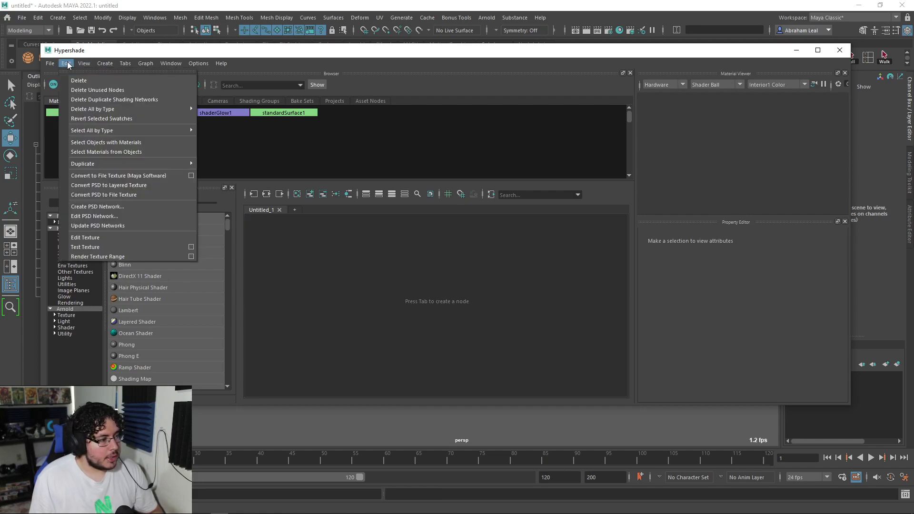
Step: Delete unused shading nodes, compare swatch and list views, and select standardSurface1
left_click(152, 88)
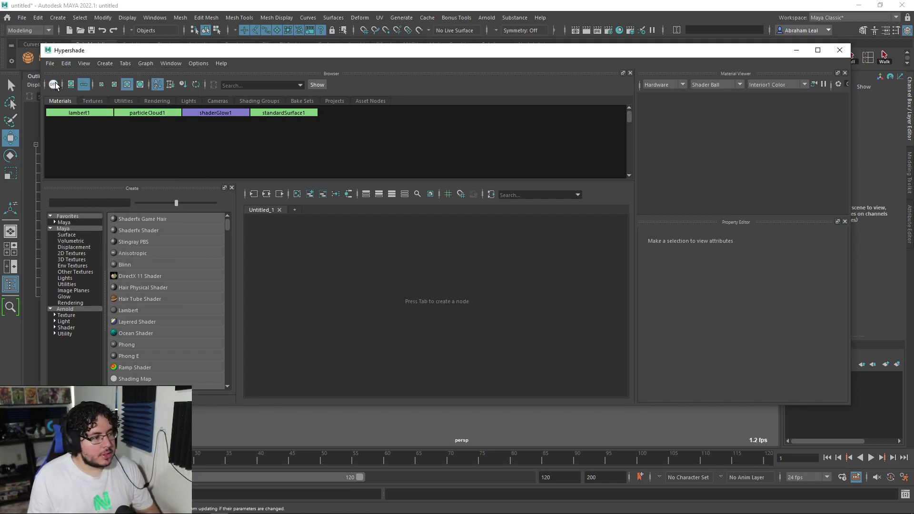
left_click(71, 84)
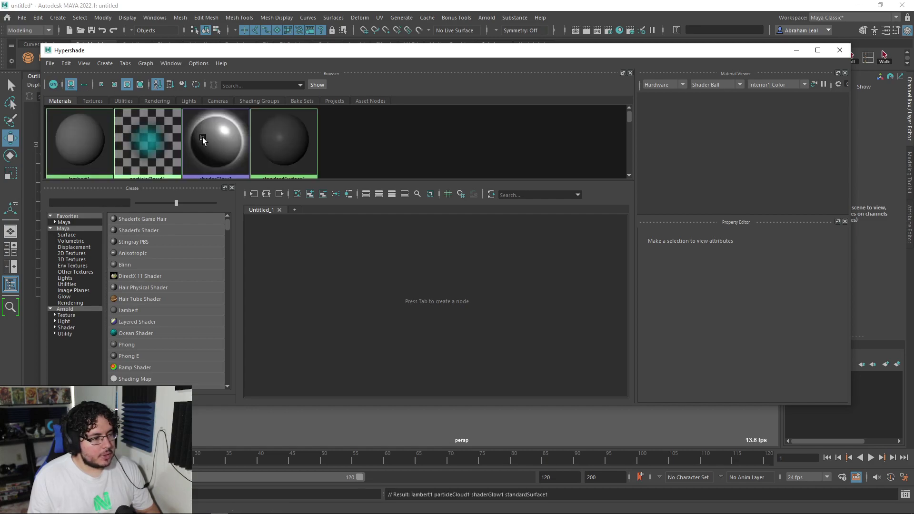
left_click(84, 84)
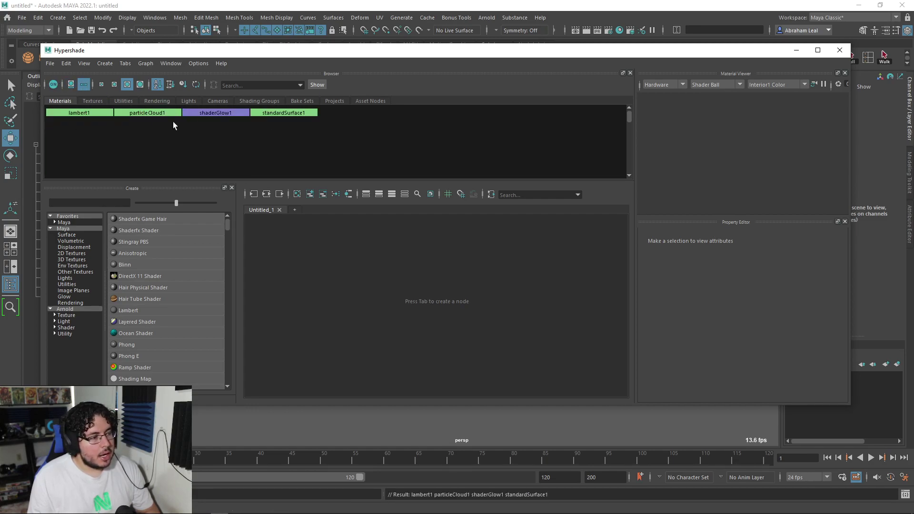
left_click(71, 85)
left_click(148, 142)
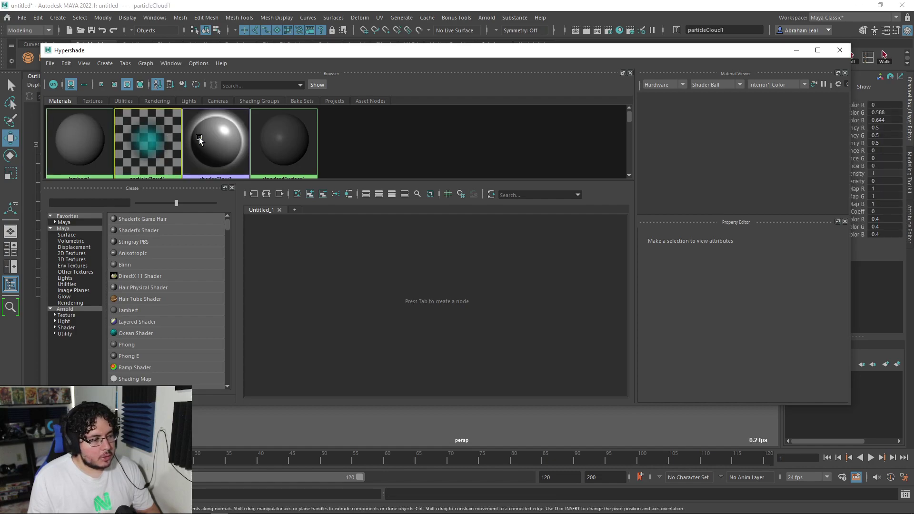
left_click(270, 136)
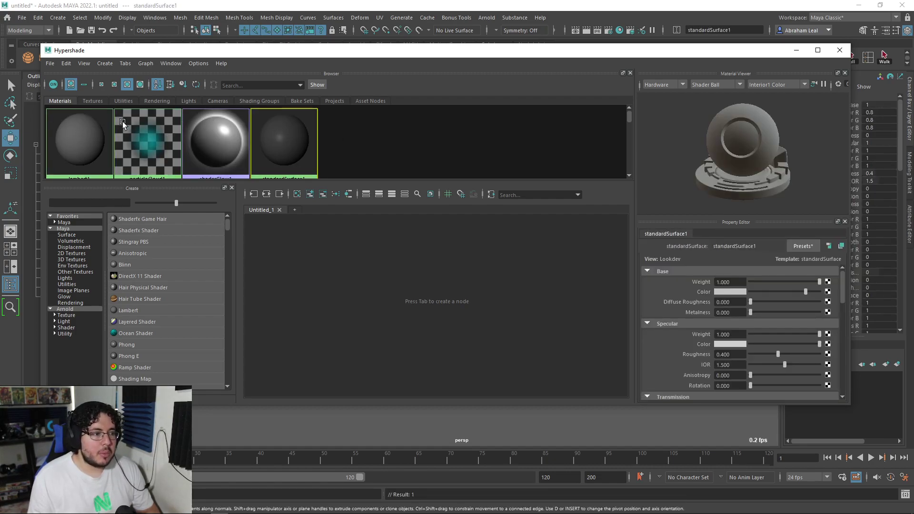
left_click(84, 85)
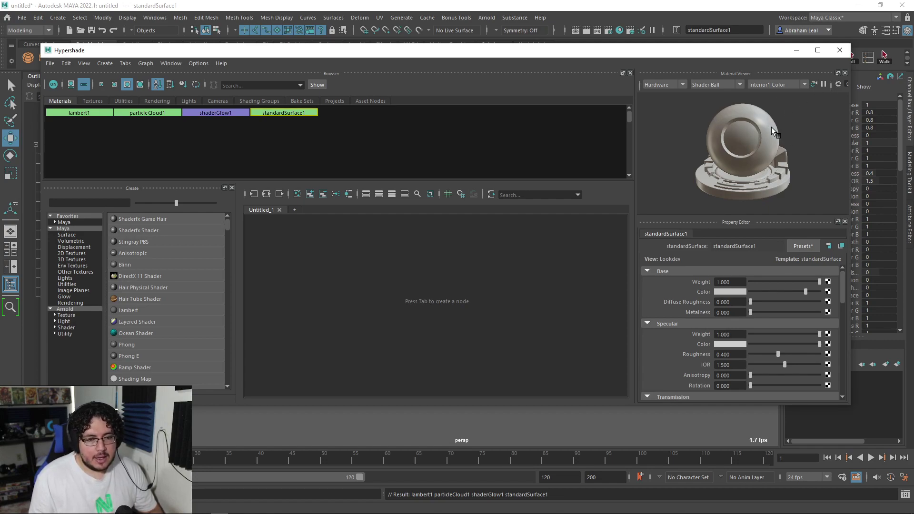
Step: Preview standardSurface1 with Arnold and set its base colour to about 0.685
left_click(677, 82)
left_click(663, 103)
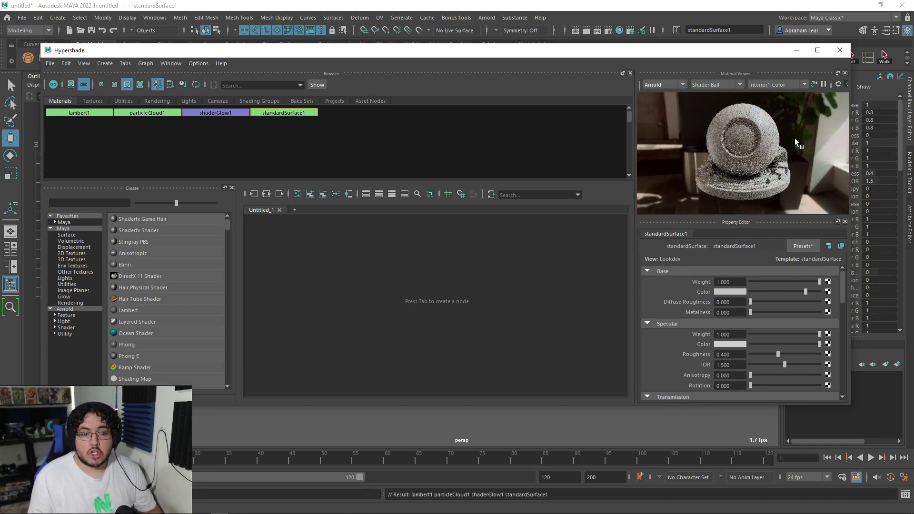
left_click(775, 291)
left_click_drag(778, 288, 797, 289)
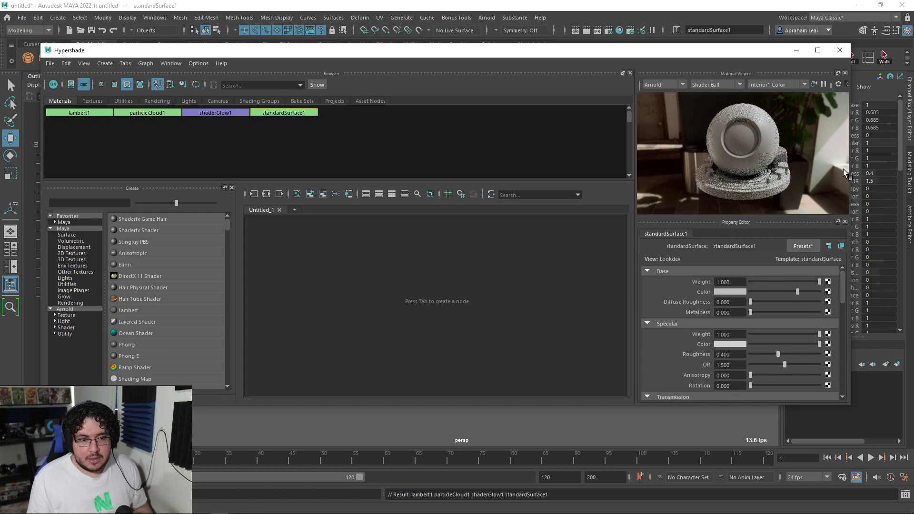
Step: Switch the Material Viewer back to Hardware and re-dock it above the Property Editor
left_click(665, 85)
left_click(666, 95)
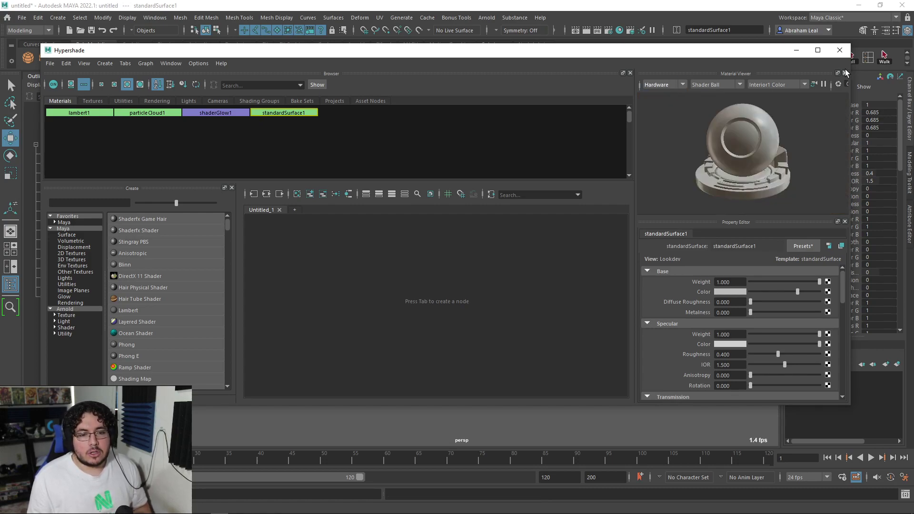
left_click(844, 74)
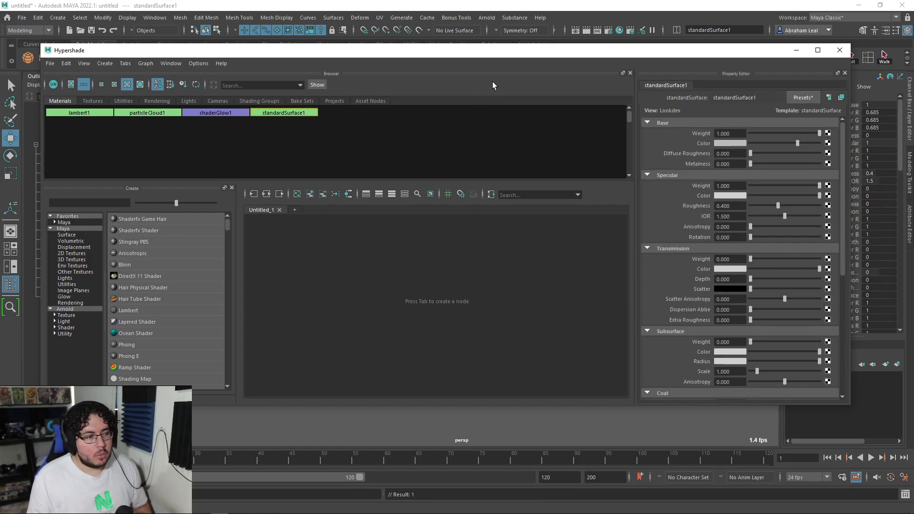
left_click(173, 63)
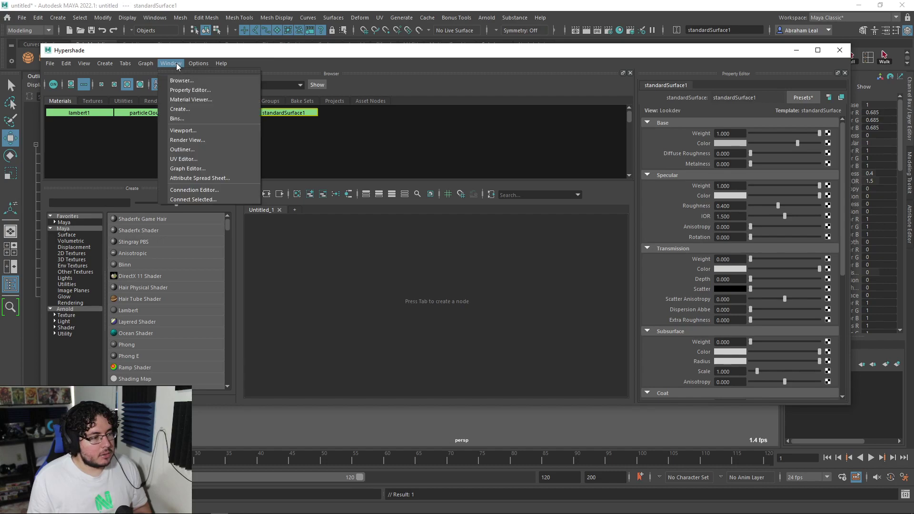
left_click(198, 97)
left_click_drag(372, 128, 680, 82)
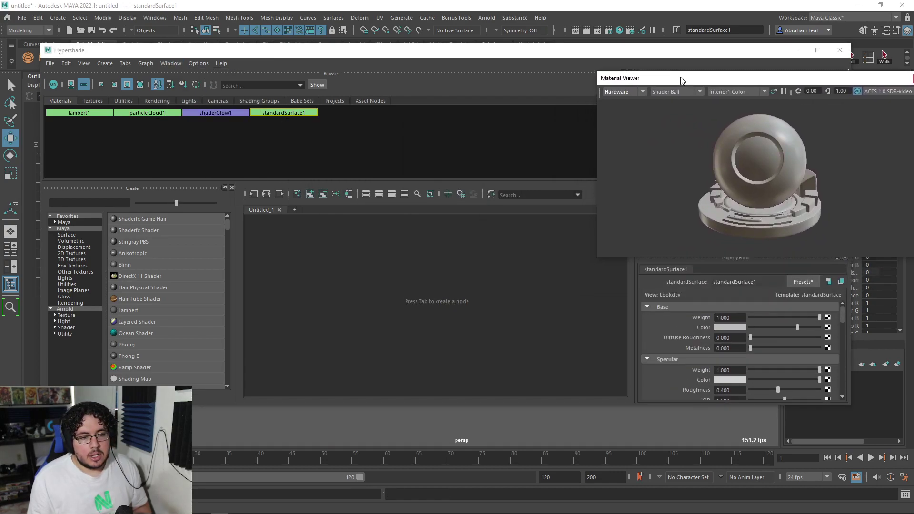
left_click_drag(762, 254, 761, 221)
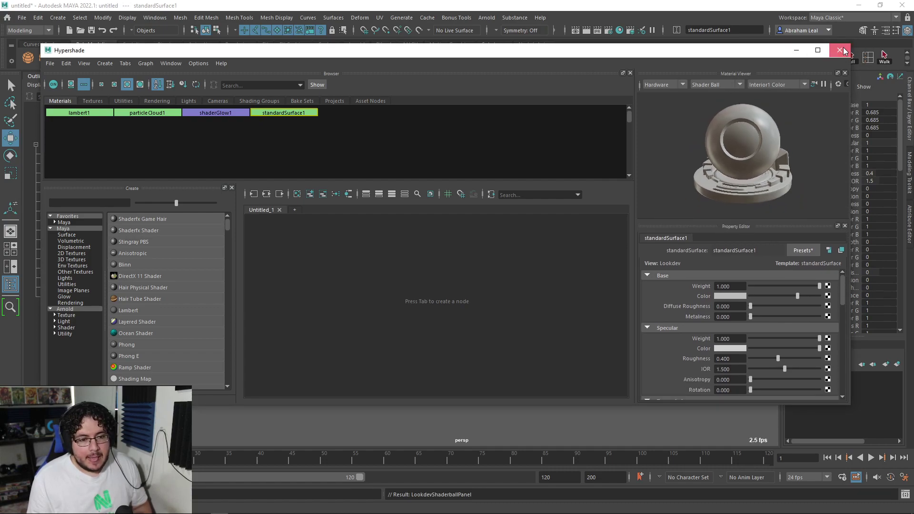
Step: Close Hypershade and open the Animation category of the Preferences
left_click(843, 49)
left_click(904, 478)
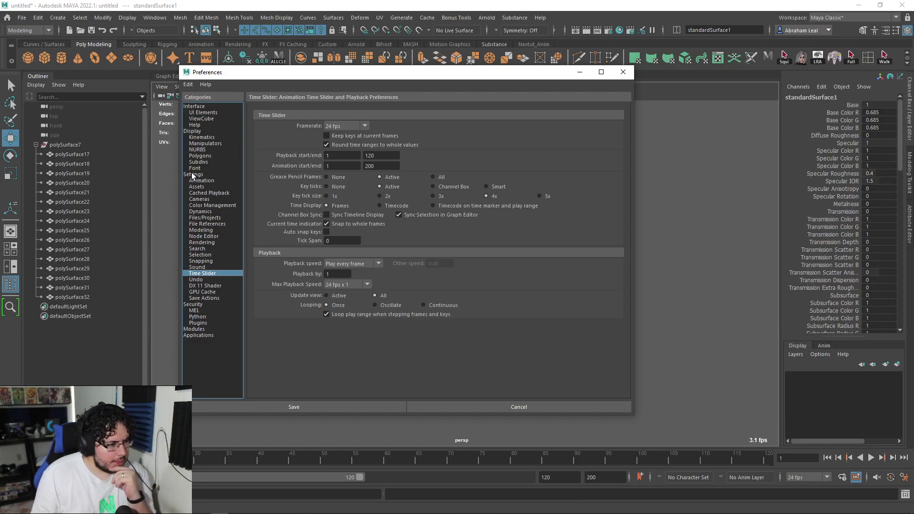
left_click(201, 181)
left_click(194, 169)
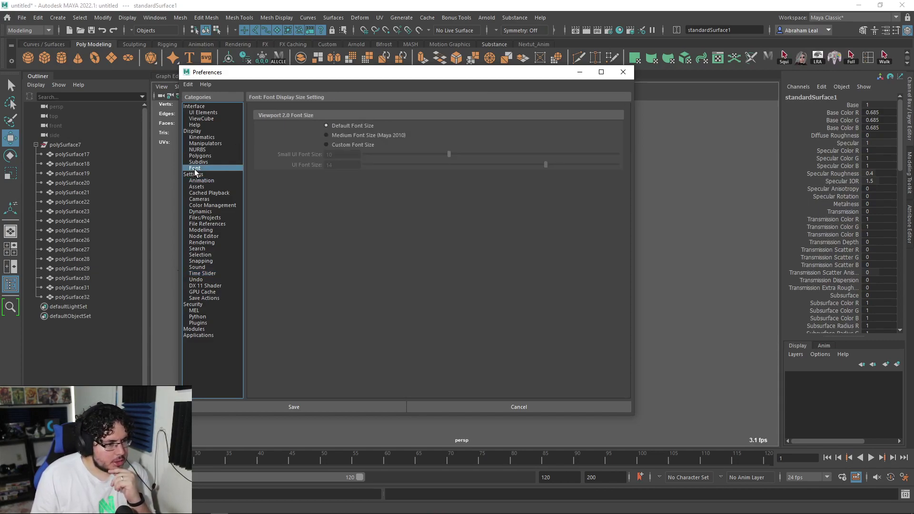
left_click(201, 174)
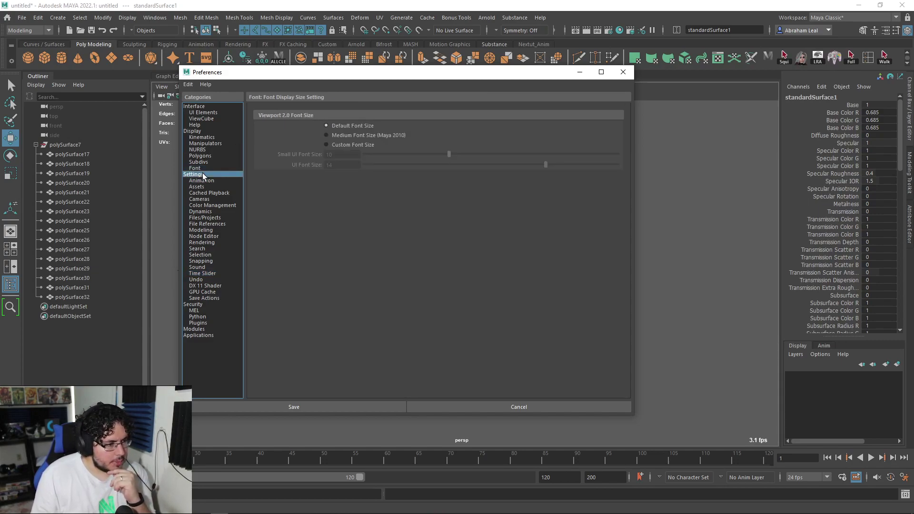
left_click(199, 130)
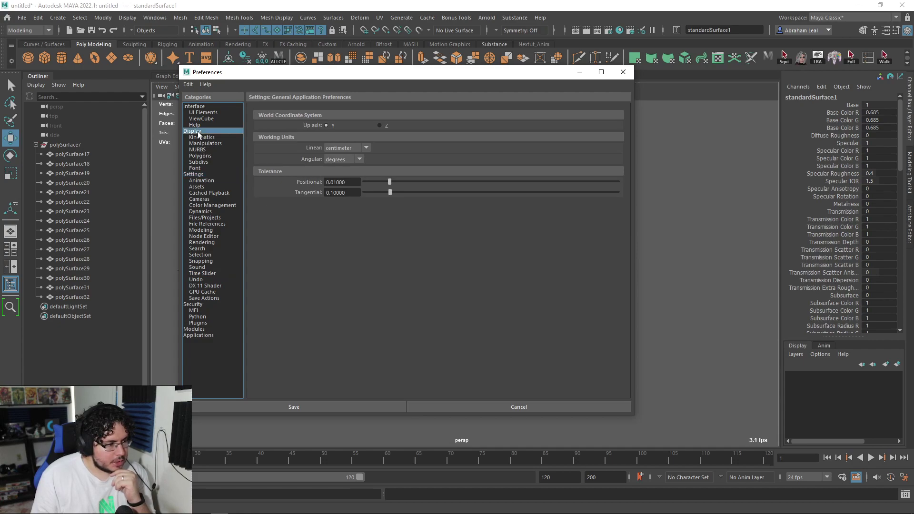
left_click(202, 181)
Step: Set the Evaluation mode to Parallel
left_click(334, 127)
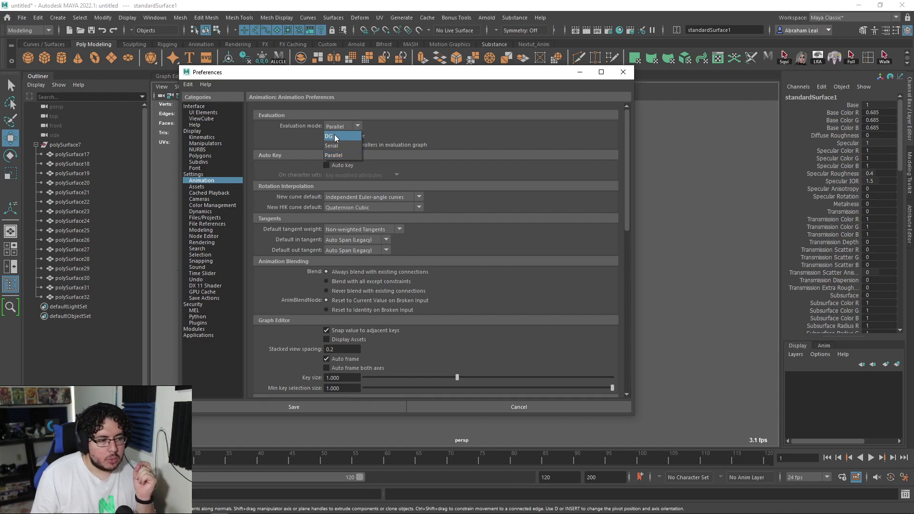
left_click(343, 156)
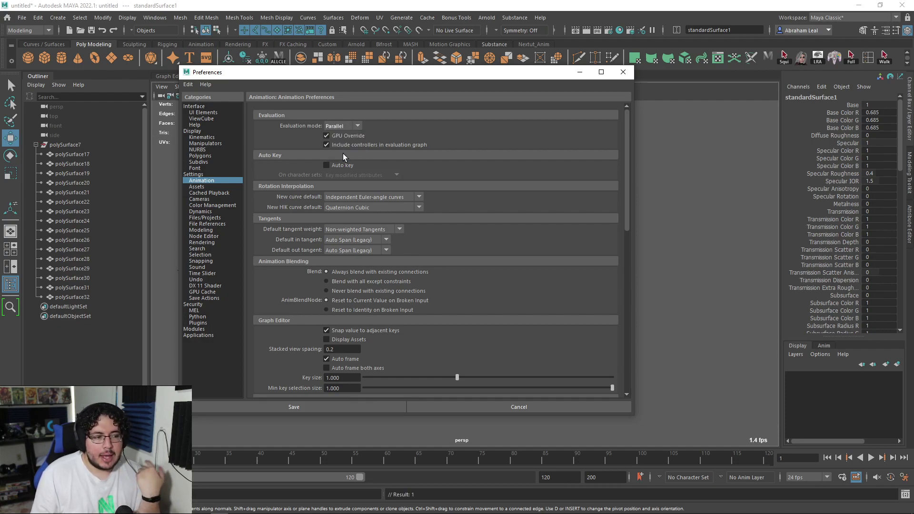
left_click(355, 126)
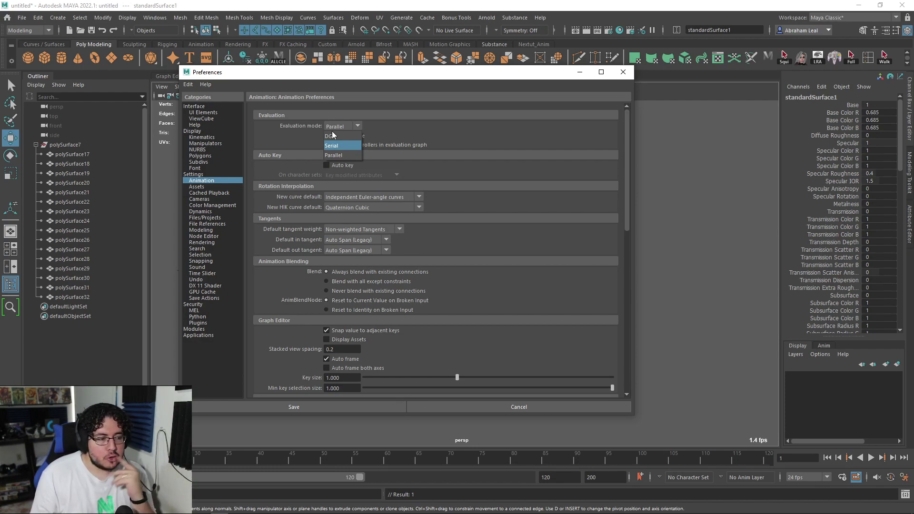
left_click(312, 130)
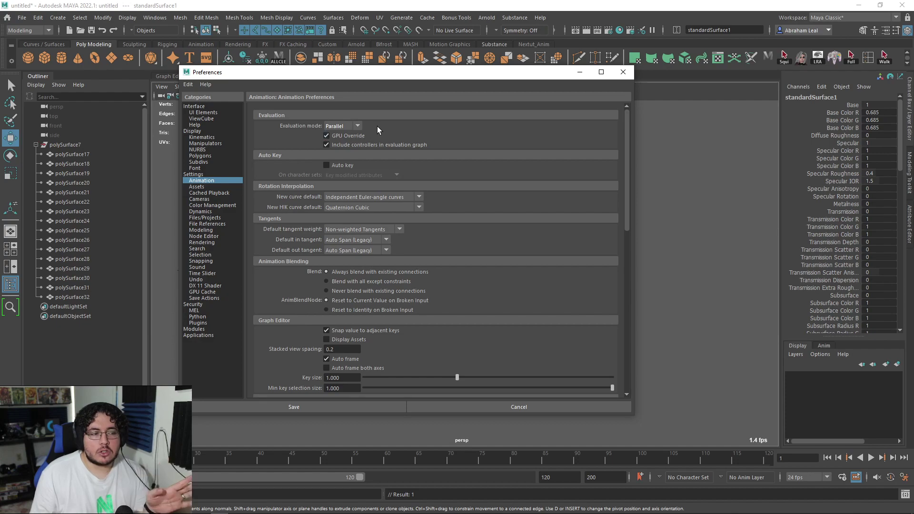
Step: Close the Preferences window to return to the perspective view of the sixteen spheres
left_click(619, 72)
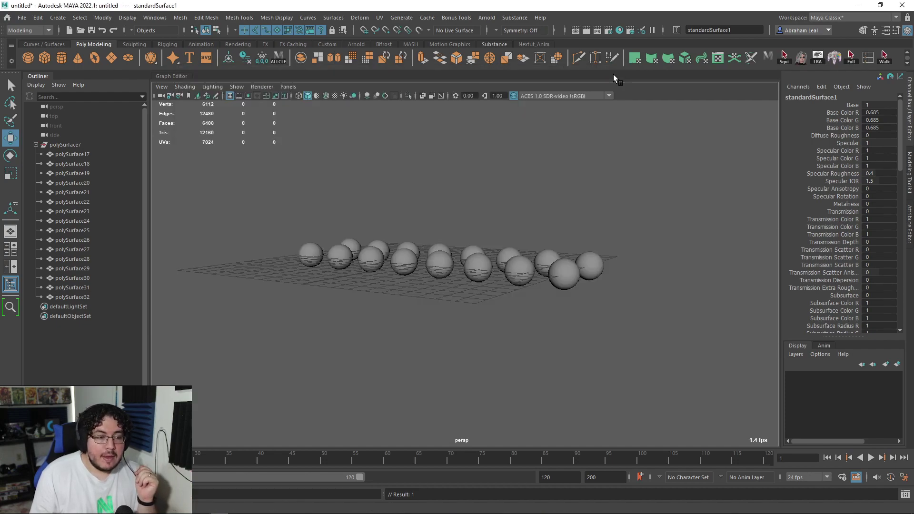